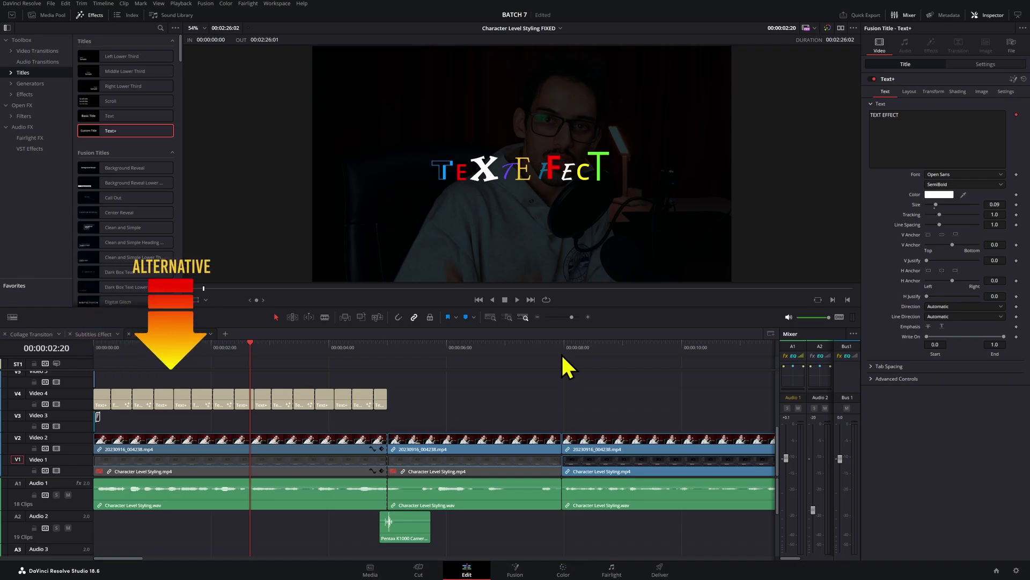
- Clear the 'blu' search, drop a Text+ title on Video 2 near seven seconds, and open it in Fusion
{"action": "left_click", "coordinate": [547, 356]}
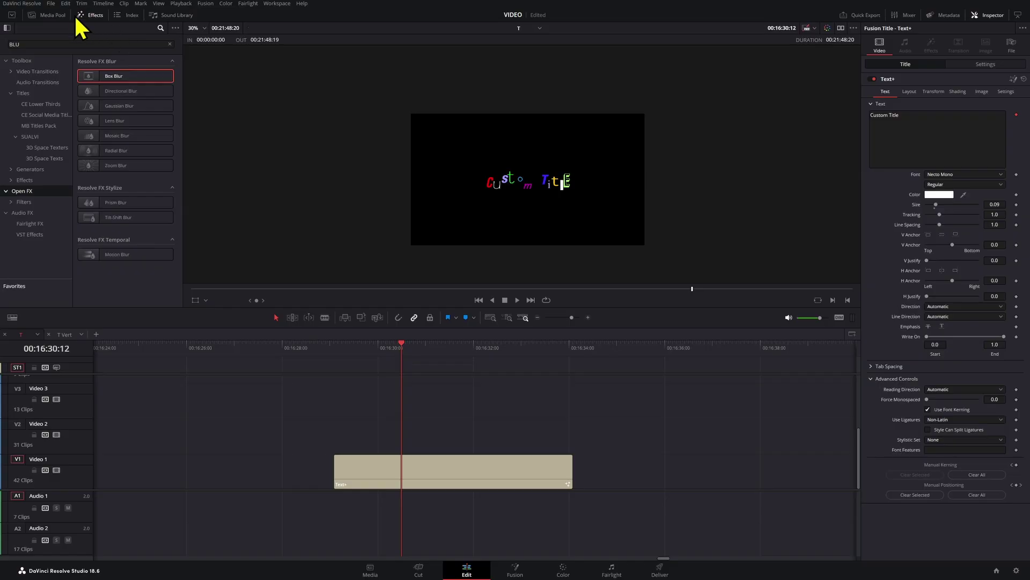
{"action": "left_click", "coordinate": [46, 105]}
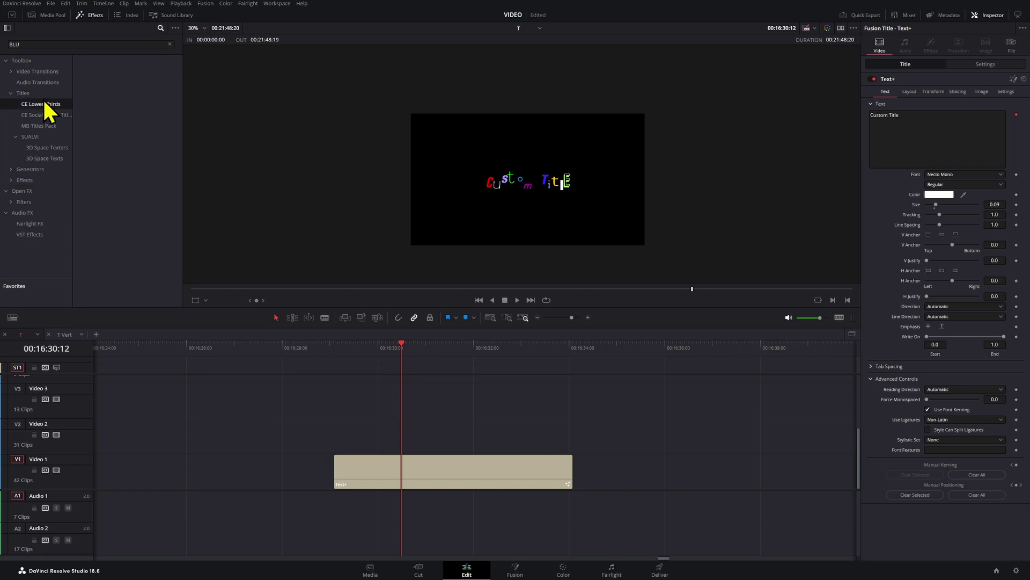
{"action": "left_click", "coordinate": [159, 45]}
{"action": "key", "text": "BackSpace"}
{"action": "key", "text": "BackSpace"}
{"action": "key", "text": "BackSpace"}
{"action": "left_click", "coordinate": [48, 73]}
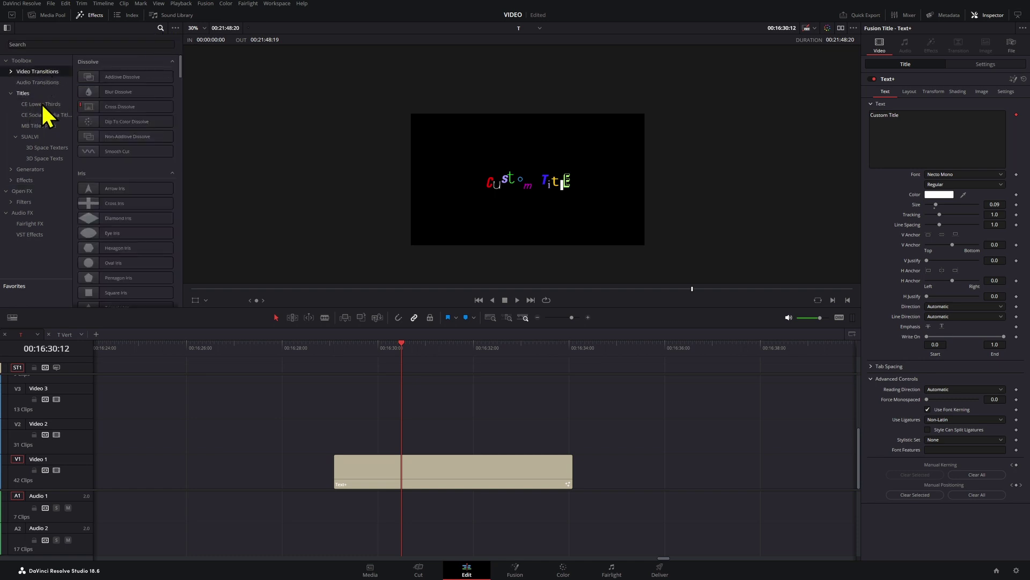
{"action": "left_click", "coordinate": [41, 94]}
{"action": "left_click_drag", "start_coordinate": [110, 151], "coordinate": [495, 432]}
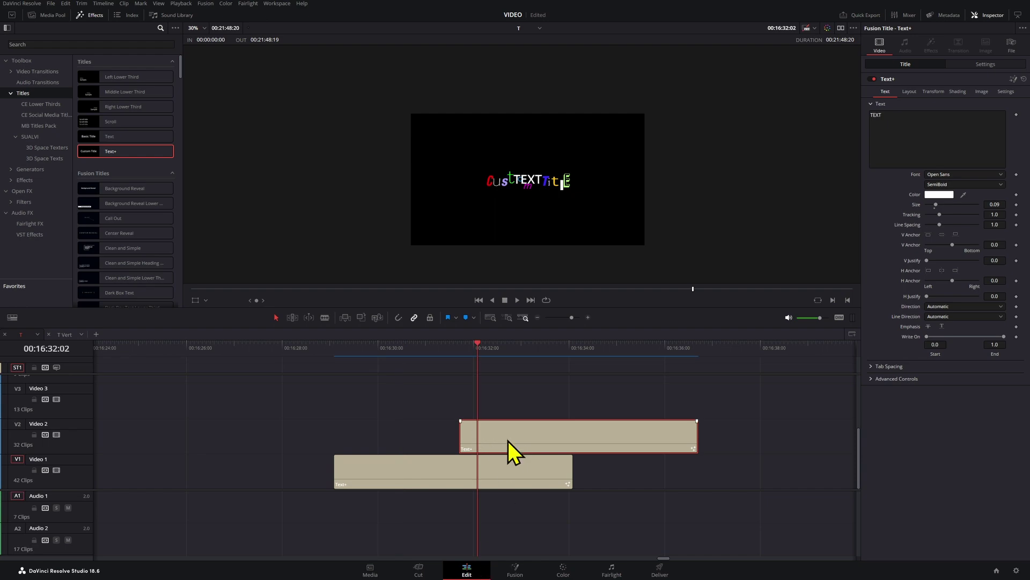
{"action": "right_click", "coordinate": [508, 440]}
{"action": "left_click", "coordinate": [556, 387]}
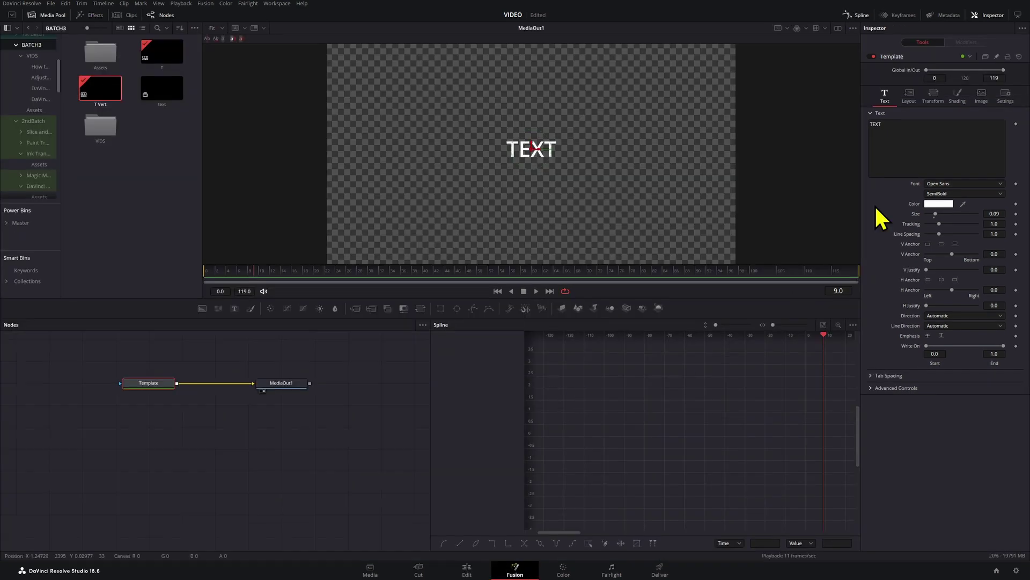
- Add Character Level Styling and make the last T of TEXT yellow in Necto Mono
{"action": "right_click", "coordinate": [894, 137]}
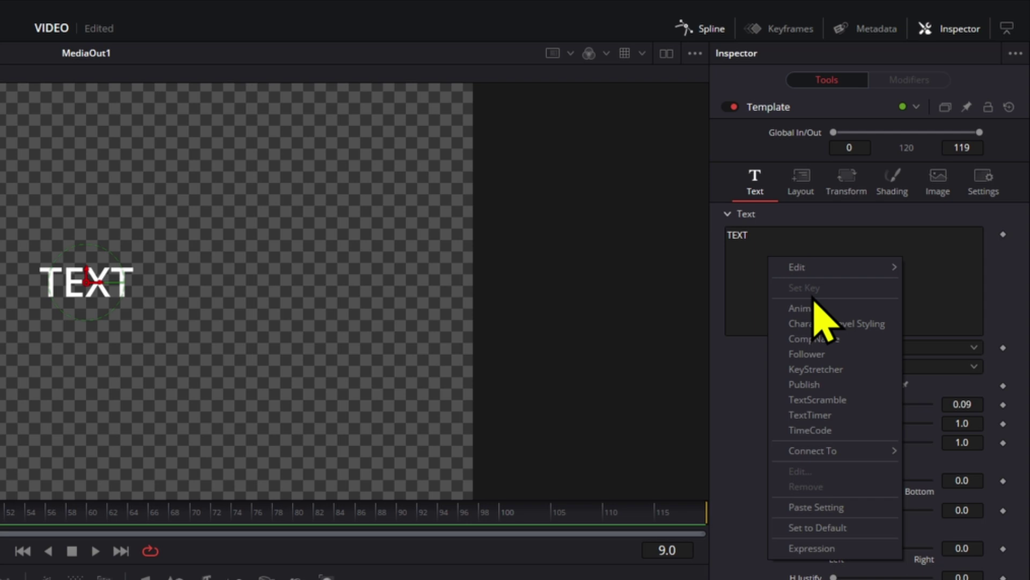
{"action": "left_click", "coordinate": [862, 325]}
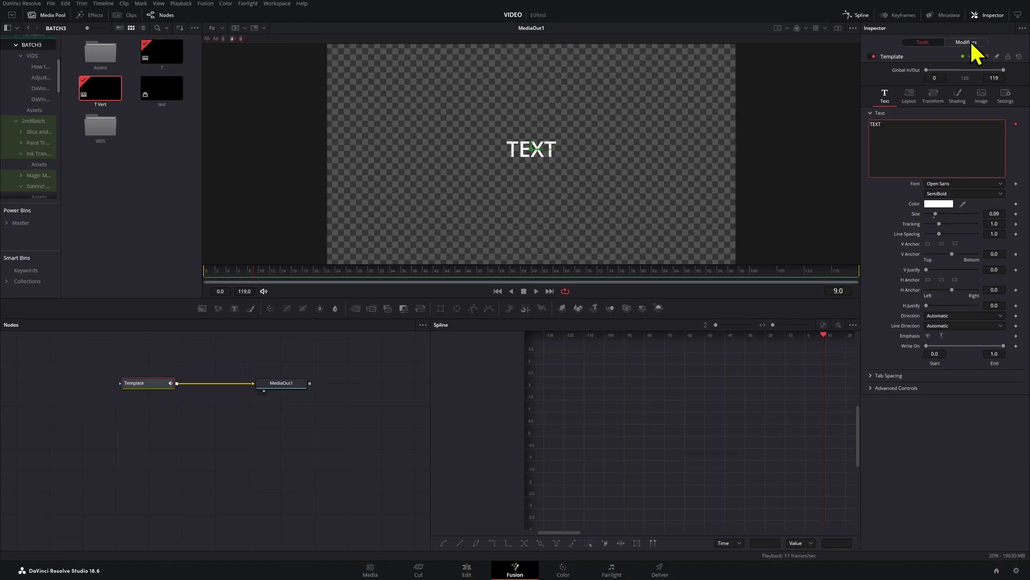
{"action": "left_click", "coordinate": [966, 43]}
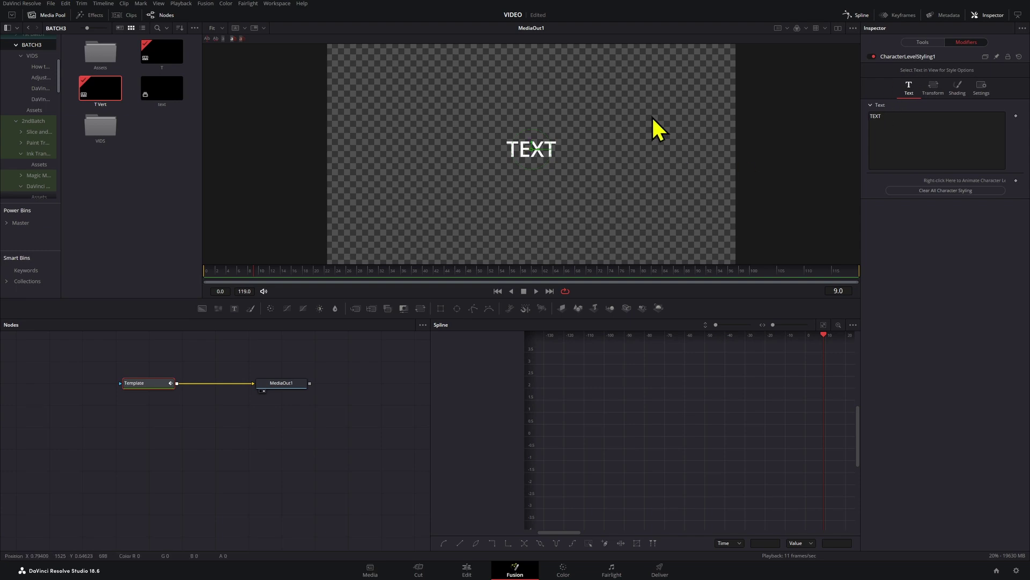
{"action": "left_click_drag", "start_coordinate": [586, 152], "coordinate": [557, 169]}
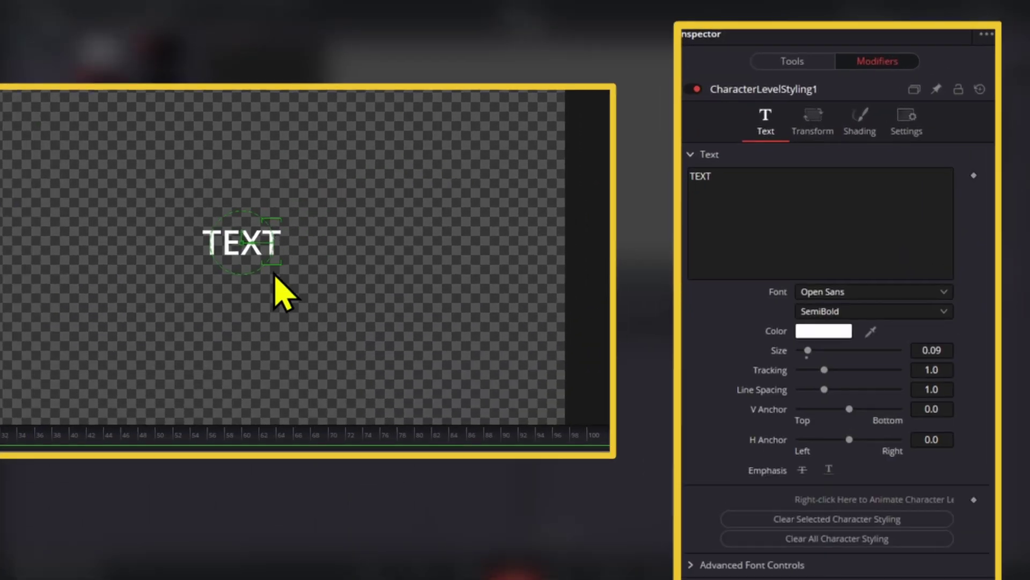
{"action": "left_click", "coordinate": [835, 292]}
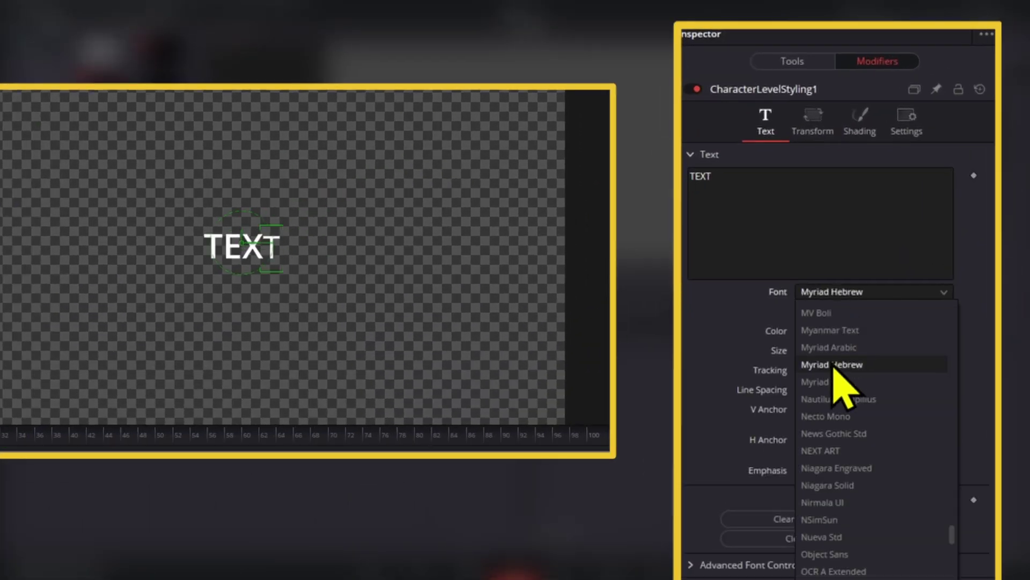
{"action": "left_click", "coordinate": [826, 416]}
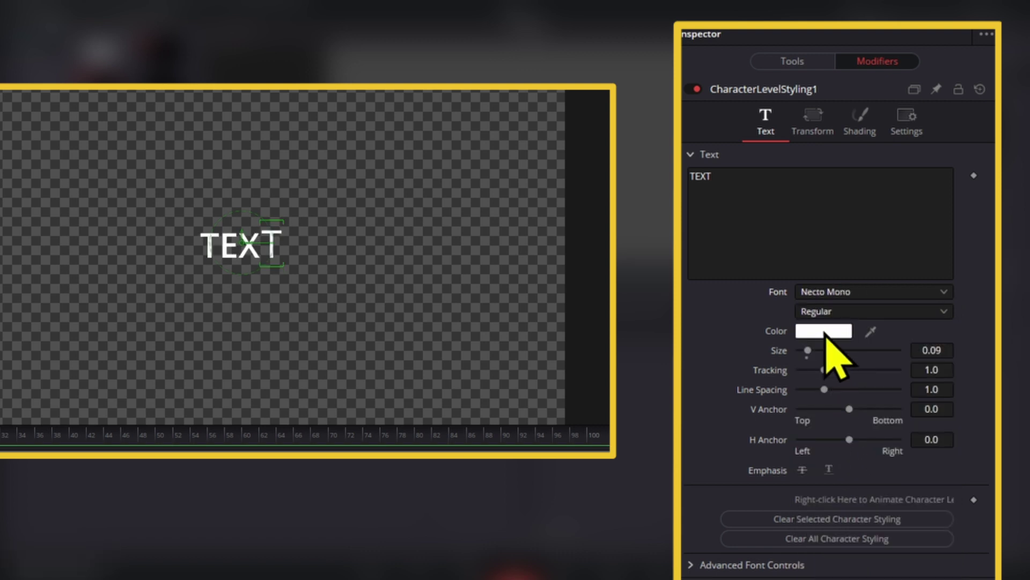
{"action": "left_click", "coordinate": [823, 332]}
{"action": "left_click_drag", "start_coordinate": [260, 406], "coordinate": [326, 366]}
{"action": "left_click", "coordinate": [301, 570]}
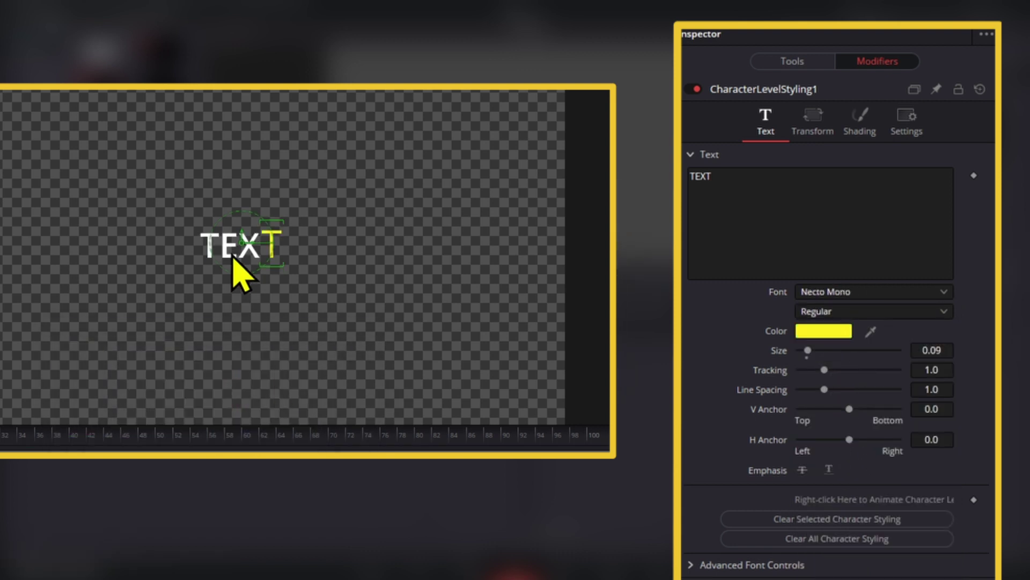
- Colour the first T blue and raise letter tracking to about 1.06
{"action": "left_click", "coordinate": [199, 206]}
{"action": "left_click_drag", "start_coordinate": [198, 208], "coordinate": [212, 288]}
{"action": "left_click", "coordinate": [823, 331]}
{"action": "left_click", "coordinate": [264, 357]}
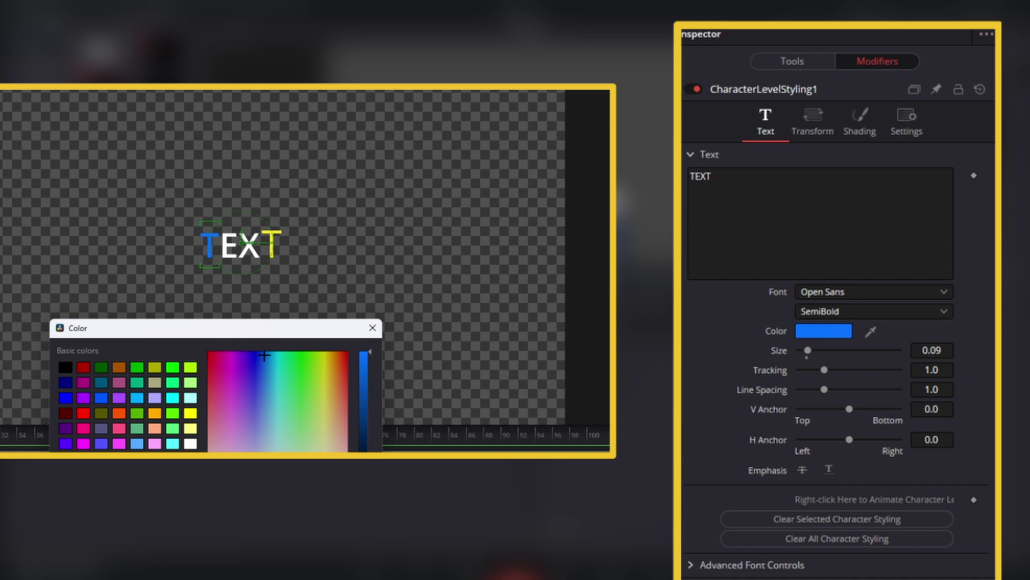
{"action": "left_click", "coordinate": [301, 569]}
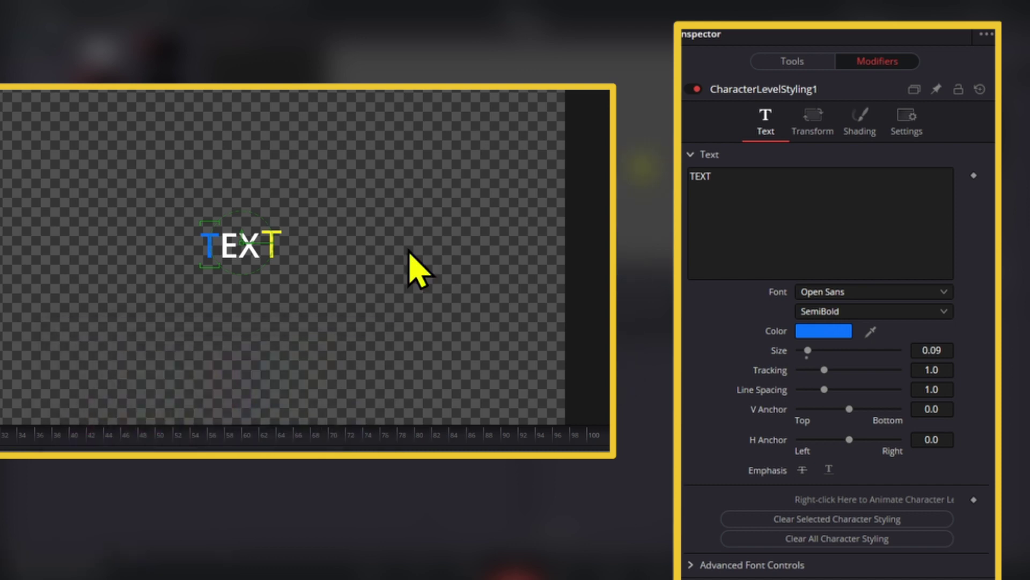
{"action": "left_click_drag", "start_coordinate": [934, 370], "coordinate": [949, 370]}
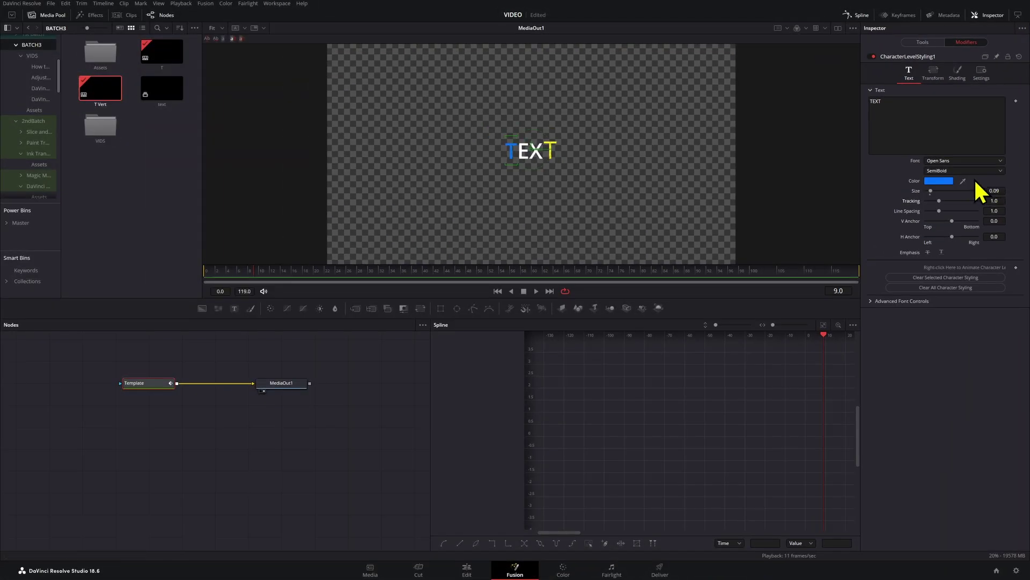
- Enable shading element 2 in the character styling modifier, then select the X in TEXT
{"action": "left_click", "coordinate": [933, 73]}
{"action": "left_click", "coordinate": [934, 100]}
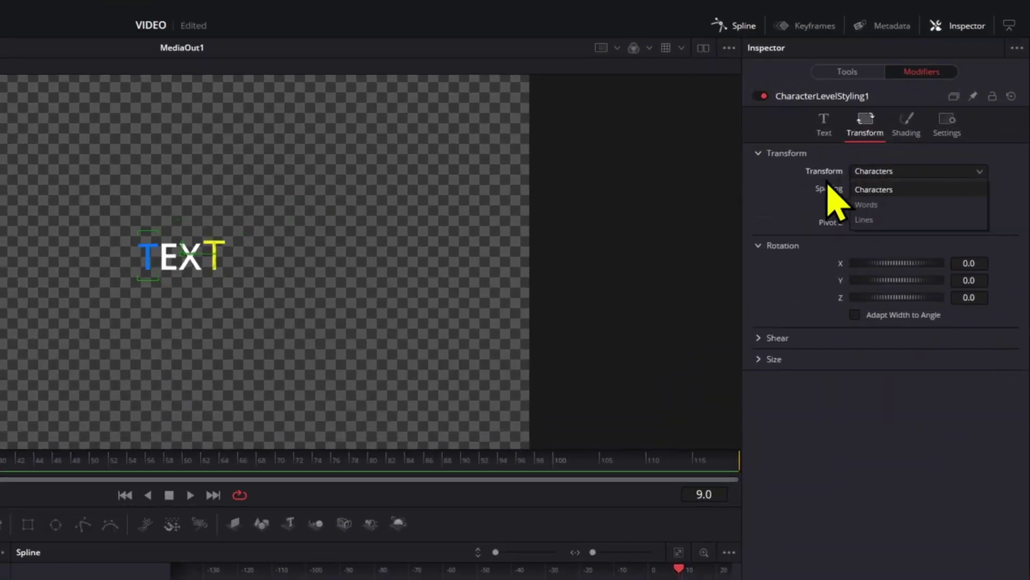
{"action": "left_click", "coordinate": [956, 74]}
{"action": "left_click", "coordinate": [858, 173]}
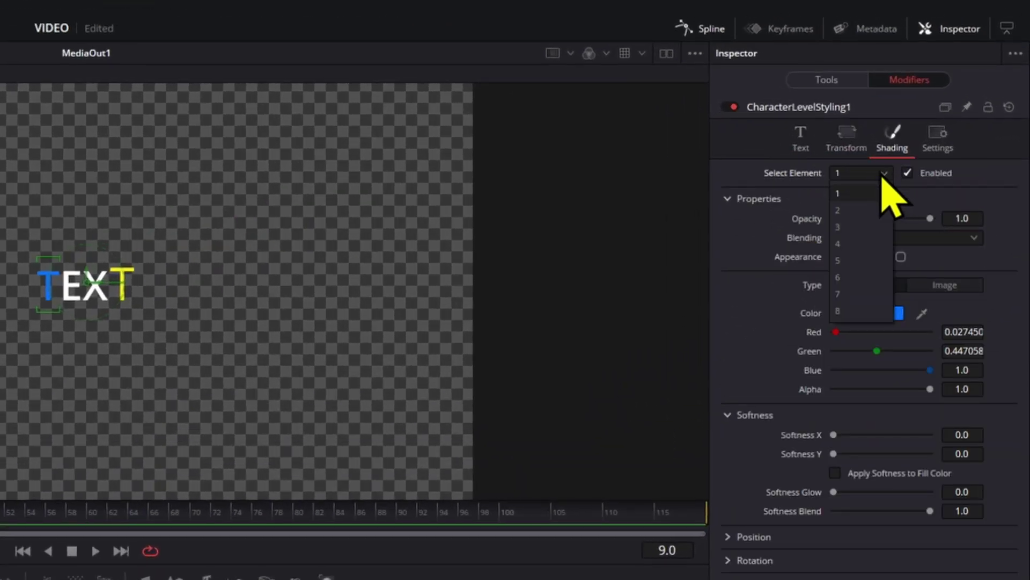
{"action": "left_click", "coordinate": [858, 203]}
{"action": "left_click", "coordinate": [907, 173]}
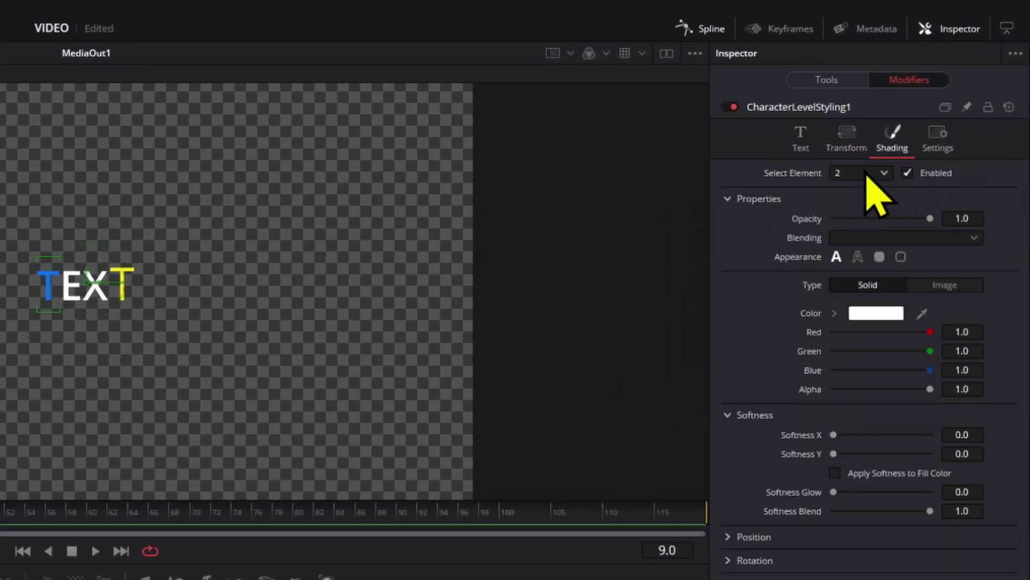
{"action": "left_click", "coordinate": [872, 174]}
{"action": "left_click", "coordinate": [861, 210]}
{"action": "left_click", "coordinate": [807, 142]}
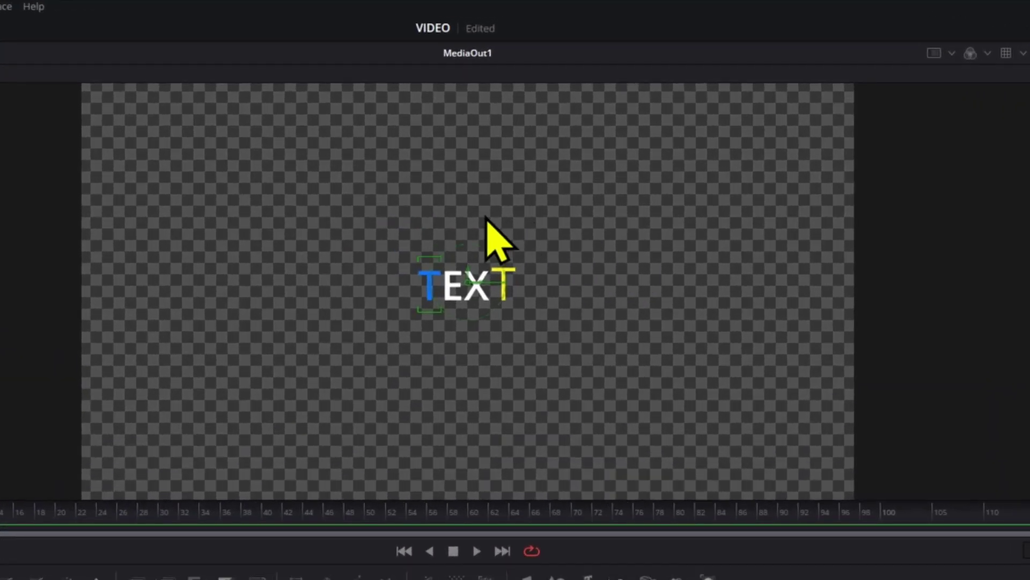
{"action": "left_click_drag", "start_coordinate": [483, 216], "coordinate": [473, 318]}
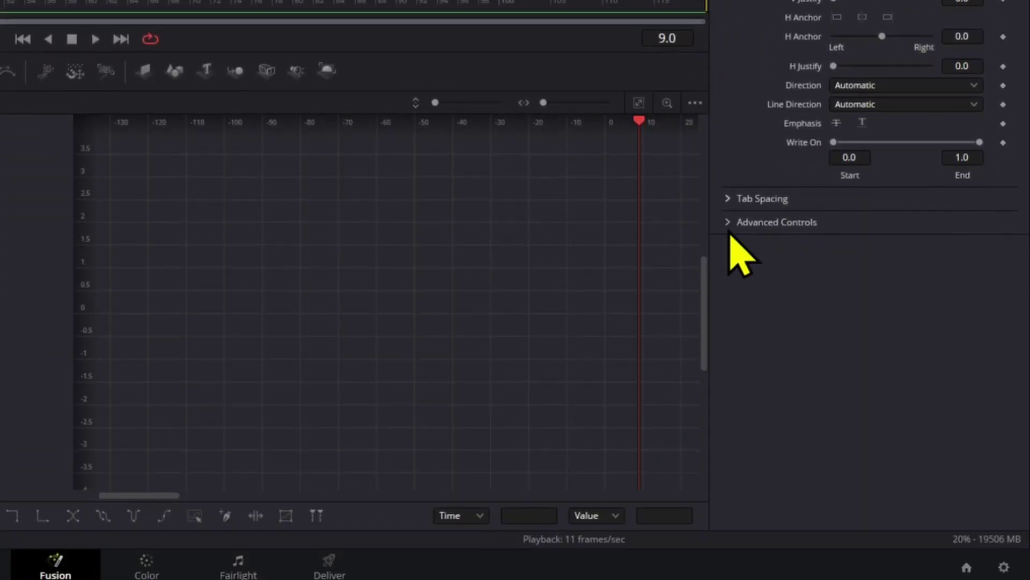
- Keyframe Manual Positioning, allow manual positioning in the viewer, and select the yellow T at frame 11
{"action": "left_click", "coordinate": [730, 229]}
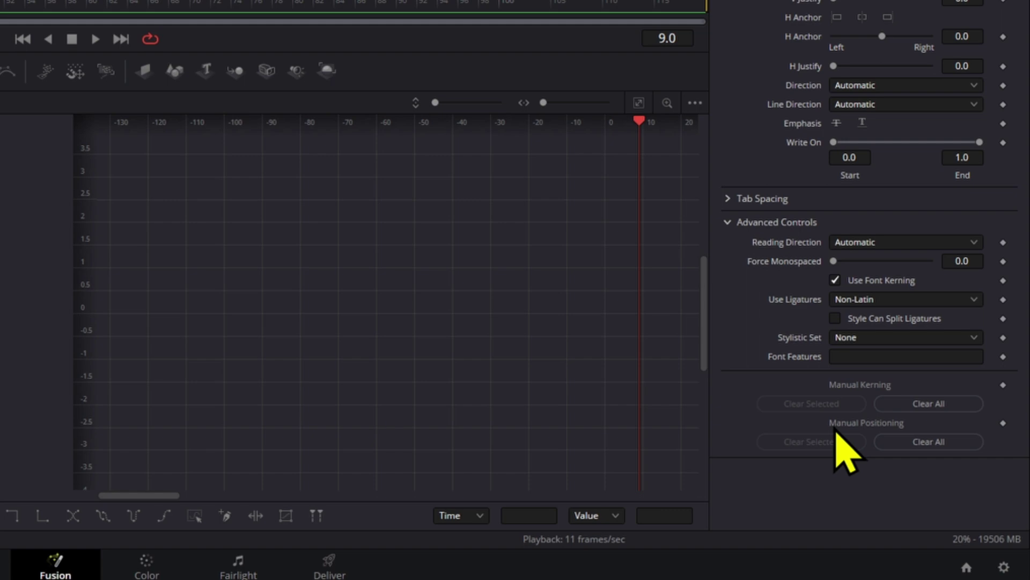
{"action": "left_click", "coordinate": [1003, 423]}
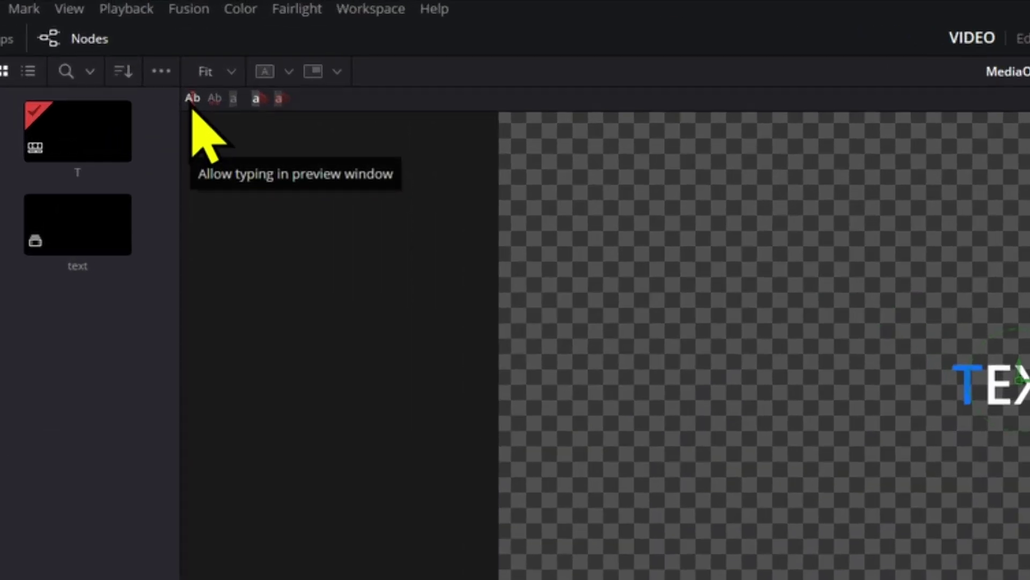
{"action": "left_click", "coordinate": [215, 40]}
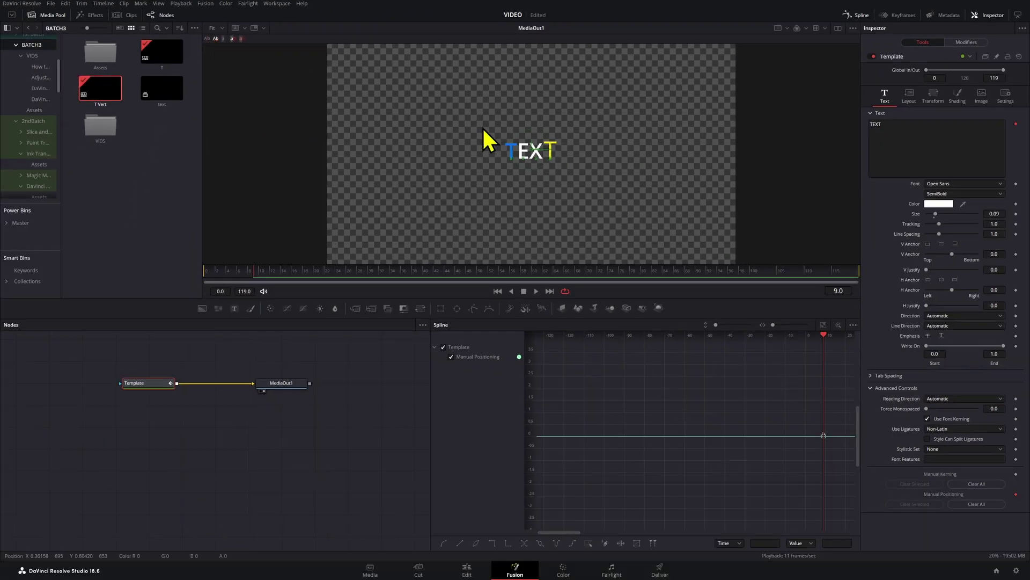
{"action": "scroll", "coordinate": [540, 153], "scroll_direction": "up", "scroll_amount": 3}
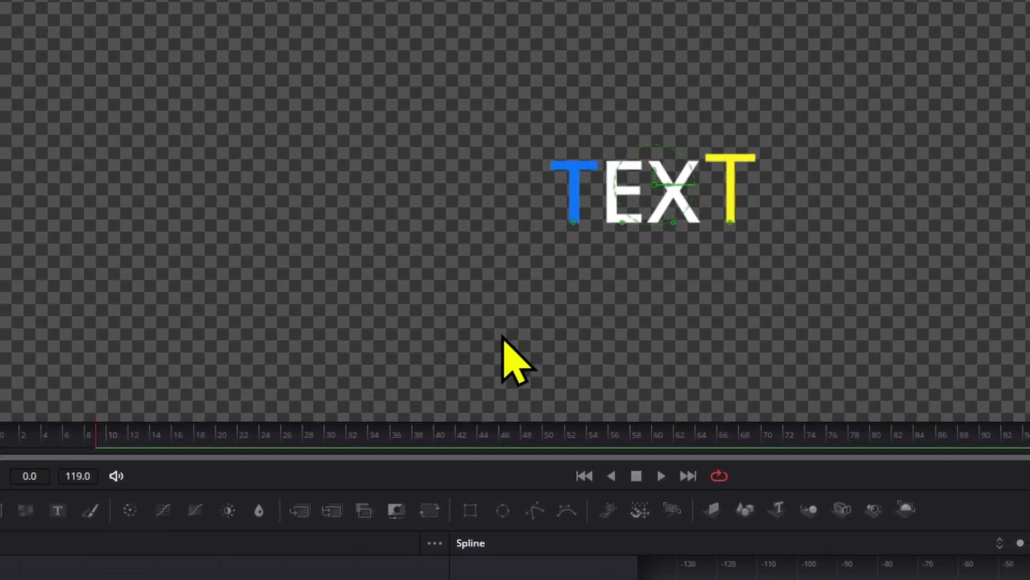
{"action": "left_click_drag", "start_coordinate": [99, 437], "coordinate": [128, 438]}
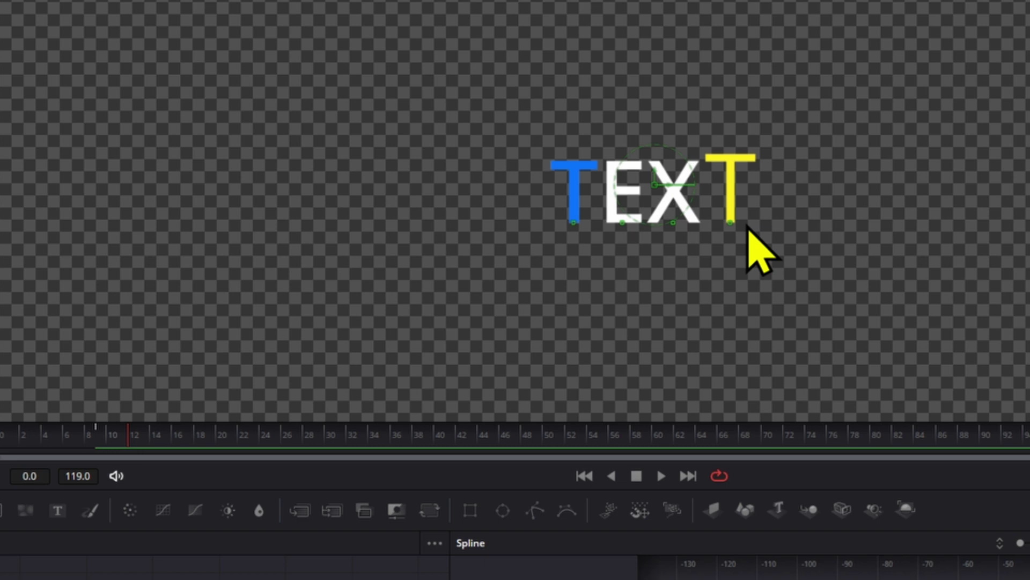
{"action": "left_click", "coordinate": [738, 244]}
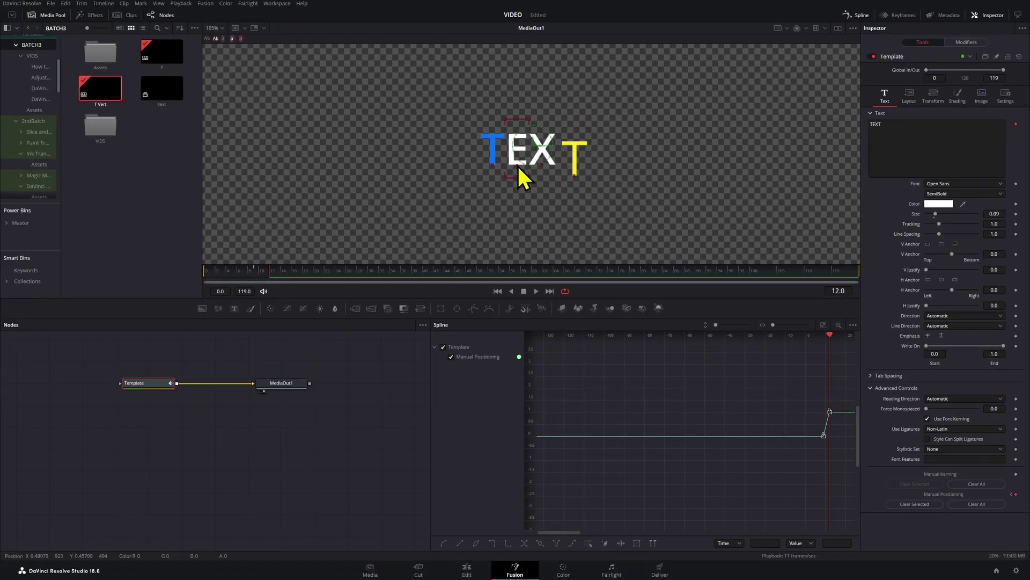
- Offset letters out of line (raise E, raise yellow T, lower E) and shift the title left
{"action": "left_click_drag", "start_coordinate": [518, 164], "coordinate": [542, 183]}
{"action": "left_click", "coordinate": [313, 271]}
{"action": "left_click_drag", "start_coordinate": [574, 176], "coordinate": [518, 164]}
{"action": "left_click", "coordinate": [335, 272]}
{"action": "left_click_drag", "start_coordinate": [542, 182], "coordinate": [541, 171]}
{"action": "left_click_drag", "start_coordinate": [494, 181], "coordinate": [461, 142]}
{"action": "scroll", "coordinate": [798, 359], "scroll_direction": "down", "scroll_amount": 3}
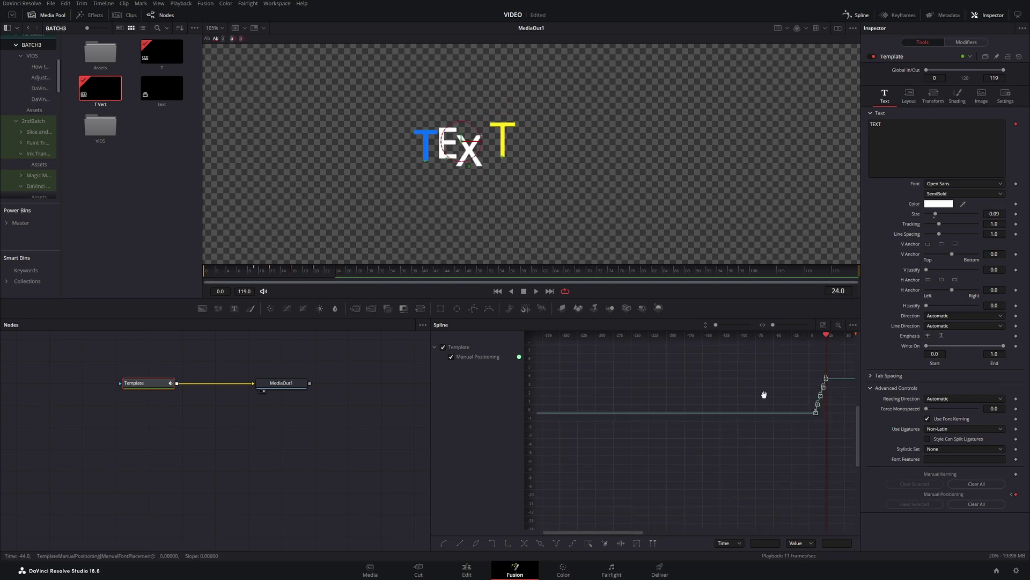
{"action": "left_click_drag", "start_coordinate": [764, 395], "coordinate": [689, 402]}
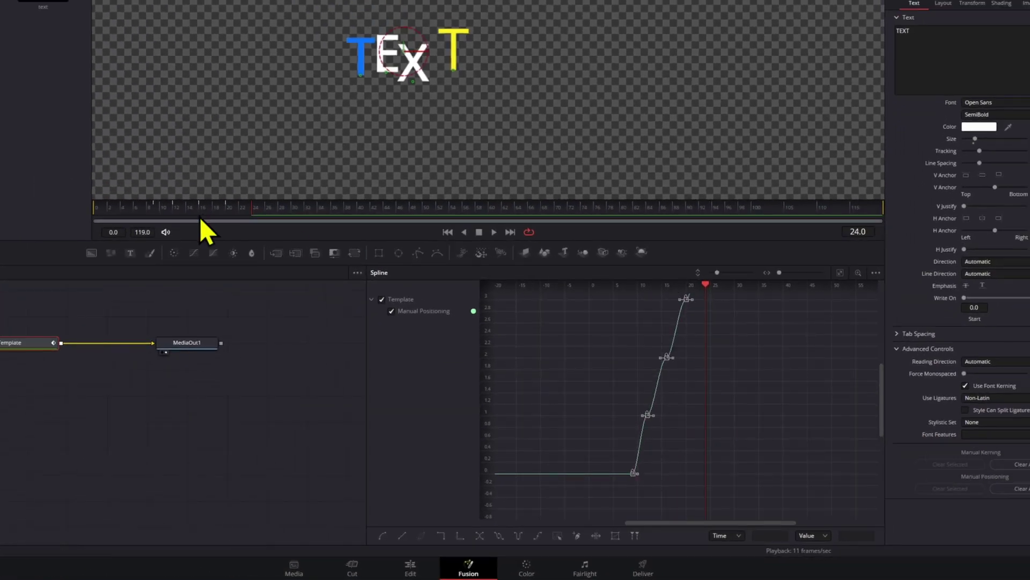
- Scrub frames 9 to 19 to review the jitter and apply Step interpolation to the position keys
{"action": "left_click_drag", "start_coordinate": [120, 163], "coordinate": [72, 162]}
{"action": "left_click_drag", "start_coordinate": [157, 214], "coordinate": [221, 219]}
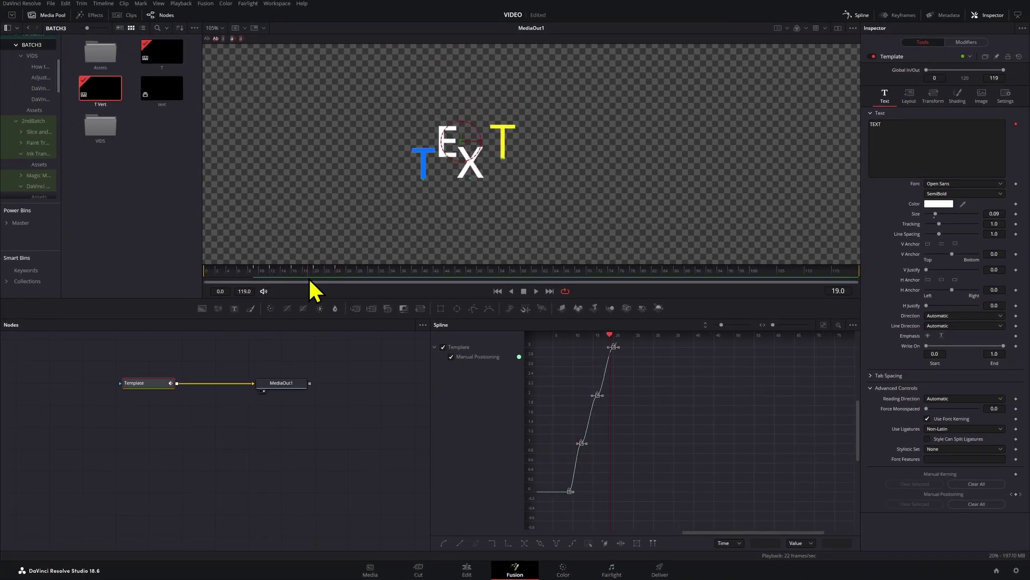
{"action": "left_click_drag", "start_coordinate": [668, 384], "coordinate": [706, 409]}
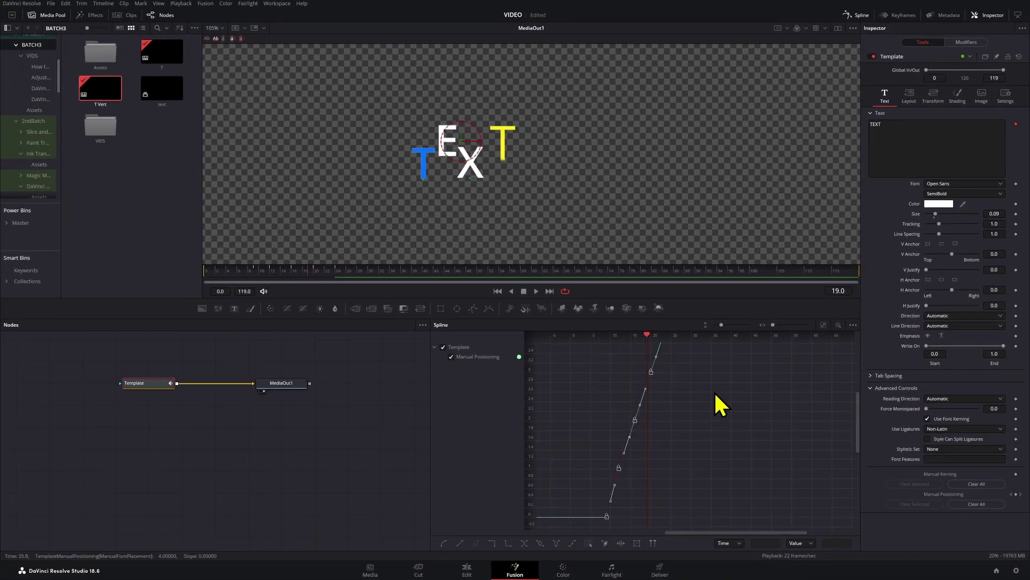
{"action": "left_click_drag", "start_coordinate": [298, 274], "coordinate": [363, 273]}
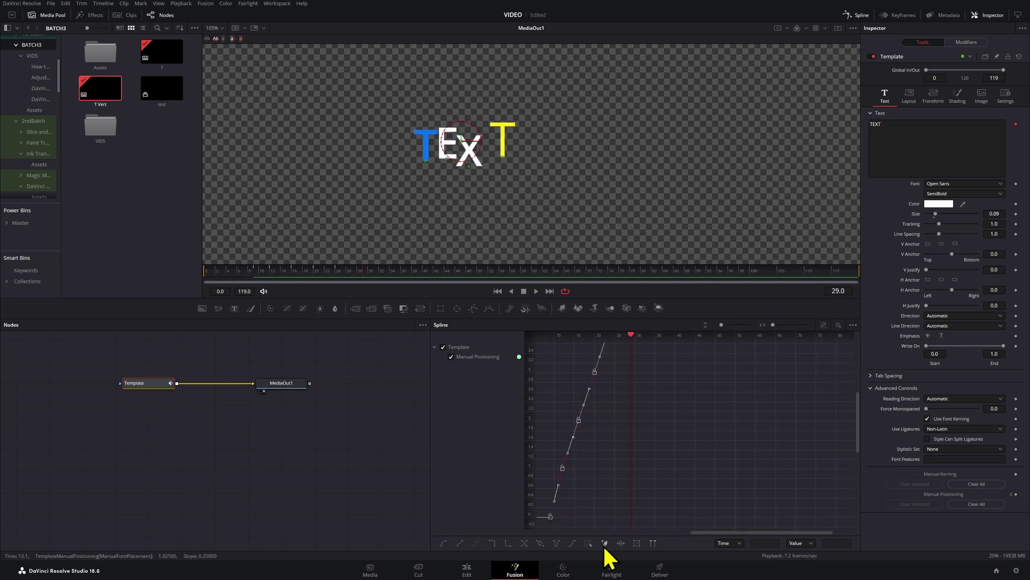
{"action": "left_click", "coordinate": [494, 545]}
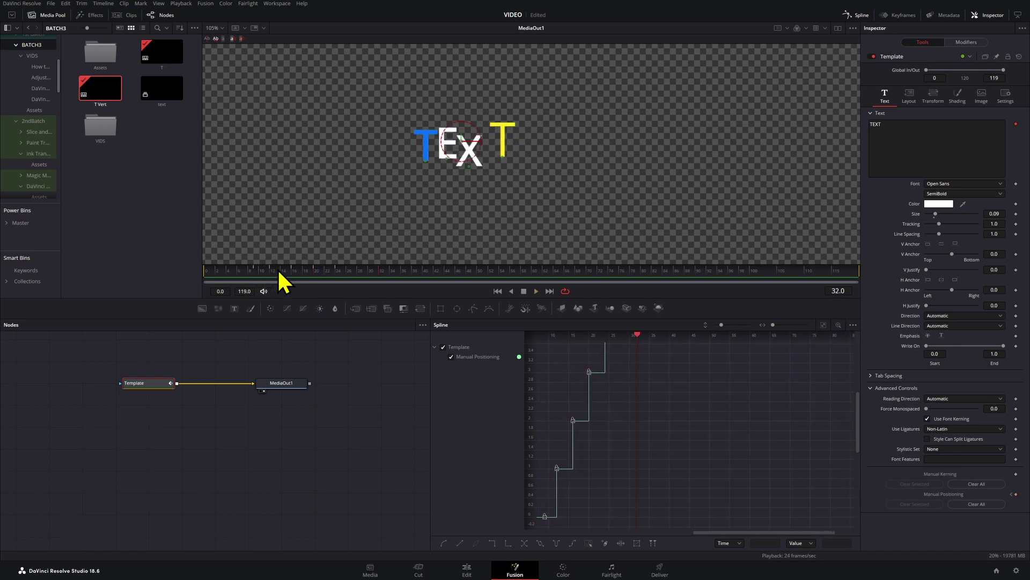
{"action": "left_click", "coordinate": [298, 274]}
- Select all Manual Positioning keyframes, enable Loop, and play from the start to check the repeat
{"action": "scroll", "coordinate": [638, 429], "scroll_direction": "down", "scroll_amount": 3}
{"action": "left_click_drag", "start_coordinate": [649, 363], "coordinate": [568, 501]}
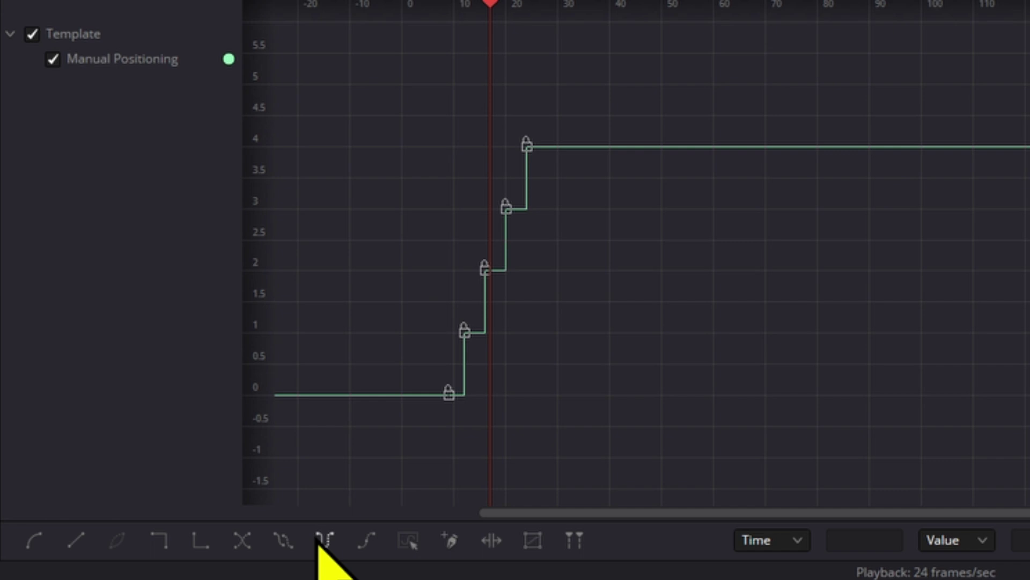
{"action": "left_click", "coordinate": [321, 540]}
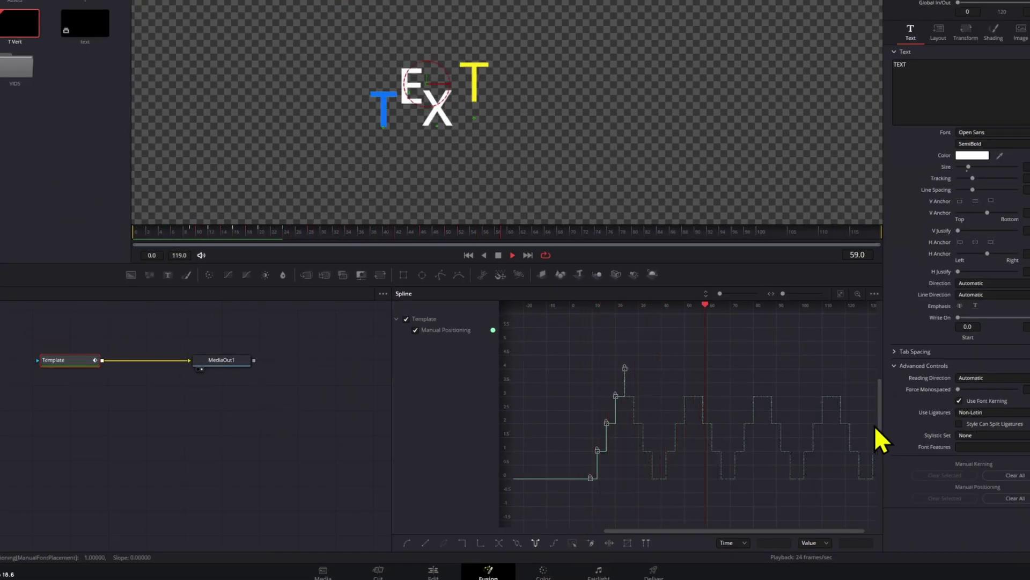
{"action": "key", "text": "space"}
{"action": "left_click", "coordinate": [535, 543]}
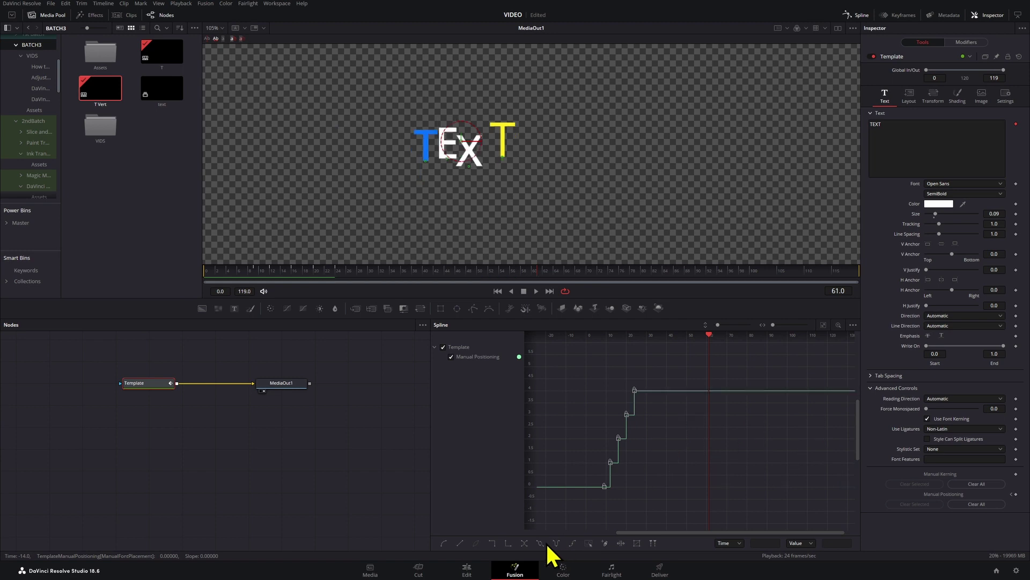
{"action": "left_click", "coordinate": [542, 542]}
{"action": "left_click", "coordinate": [254, 272]}
{"action": "key", "text": "space"}
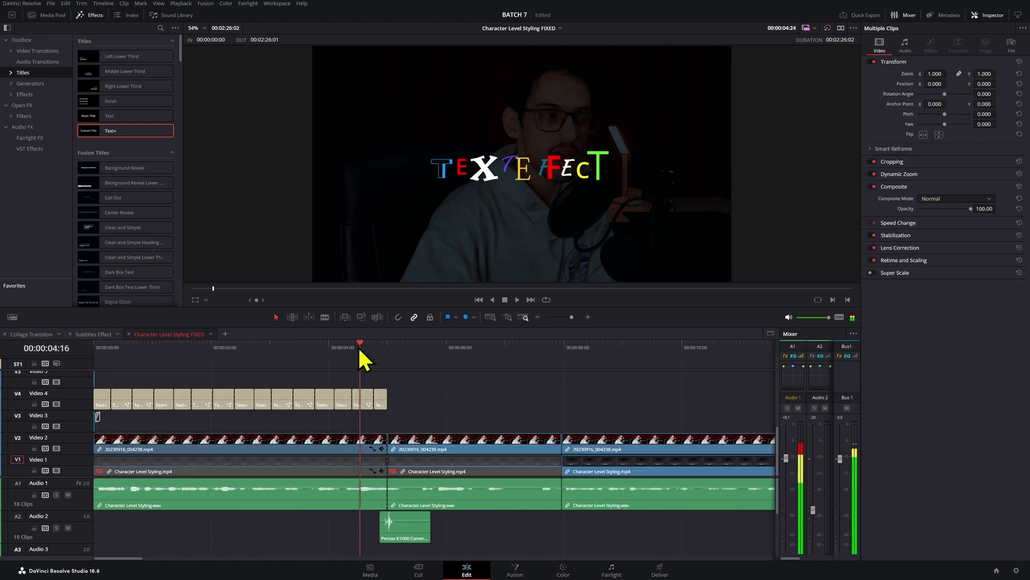
- Play the title over the speaker footage, unmute Audio 1, and replay from the timeline start
{"action": "left_click_drag", "start_coordinate": [359, 345], "coordinate": [110, 379]}
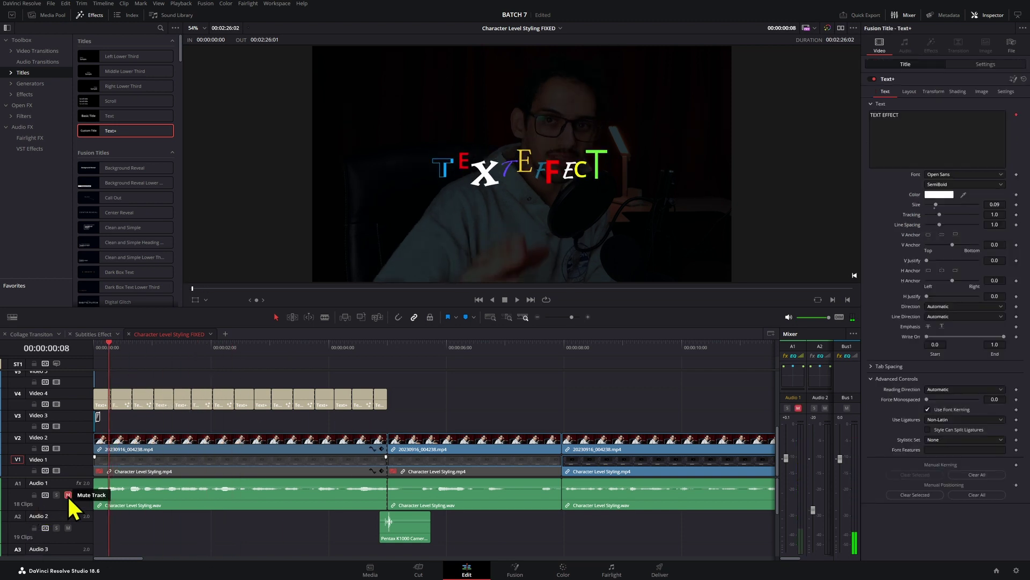
{"action": "key", "text": "space"}
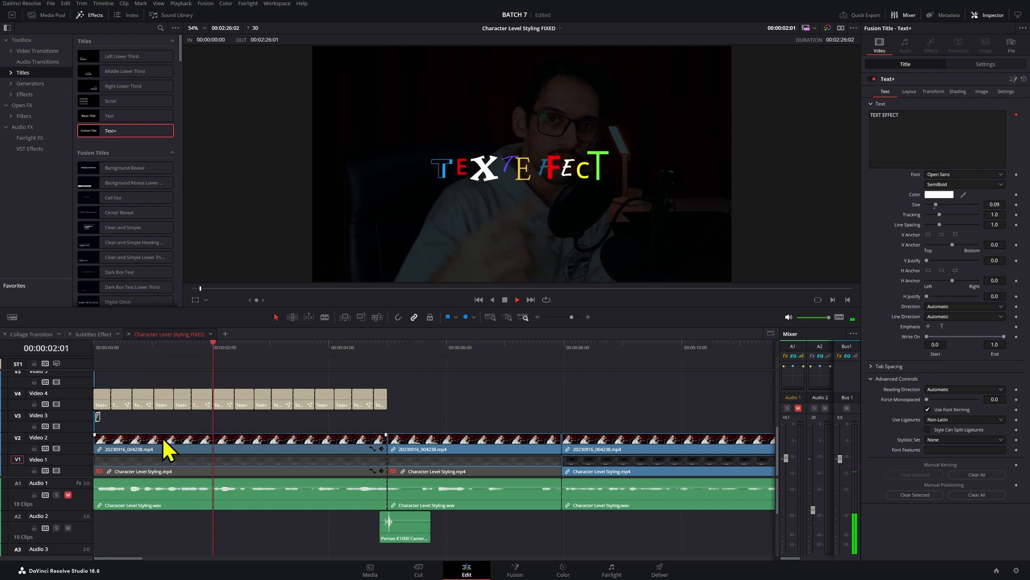
{"action": "key", "text": "space"}
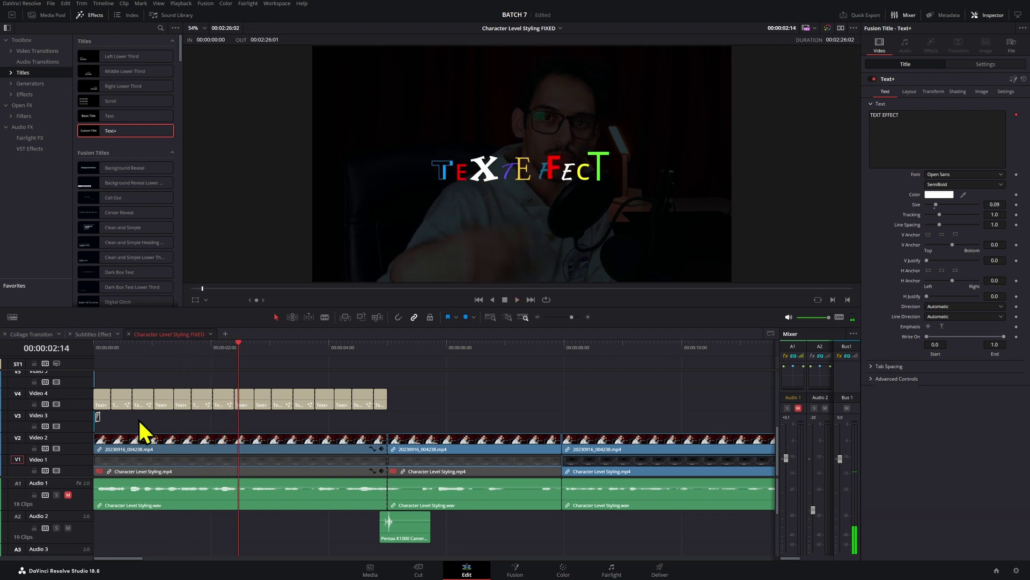
{"action": "left_click", "coordinate": [68, 494]}
{"action": "left_click", "coordinate": [104, 349]}
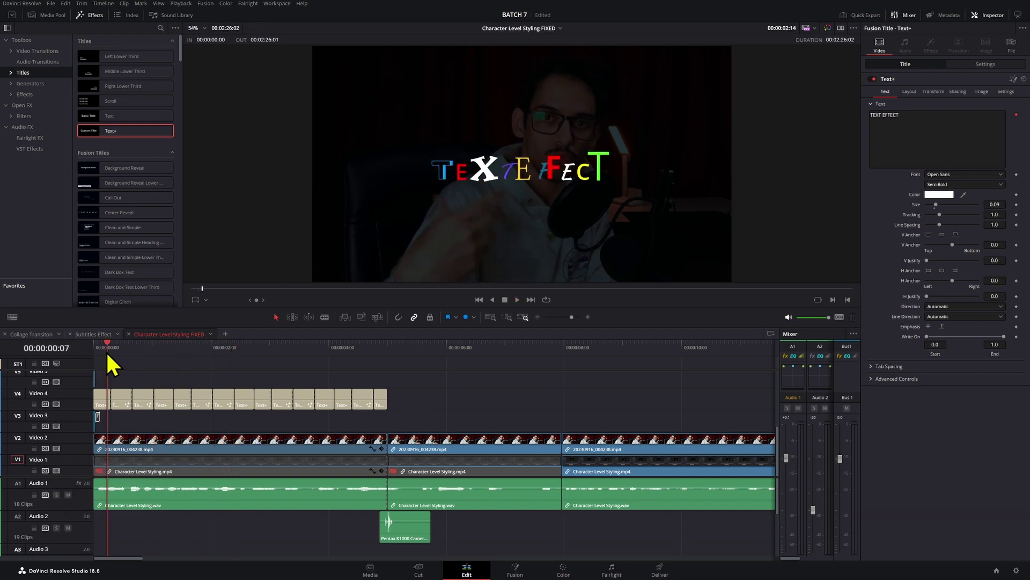
{"action": "key", "text": "space"}
- Turn on manual letter positioning in the first Text+ clip's Fusion page, then return to Edit
{"action": "right_click", "coordinate": [110, 401]}
{"action": "right_click", "coordinate": [98, 398]}
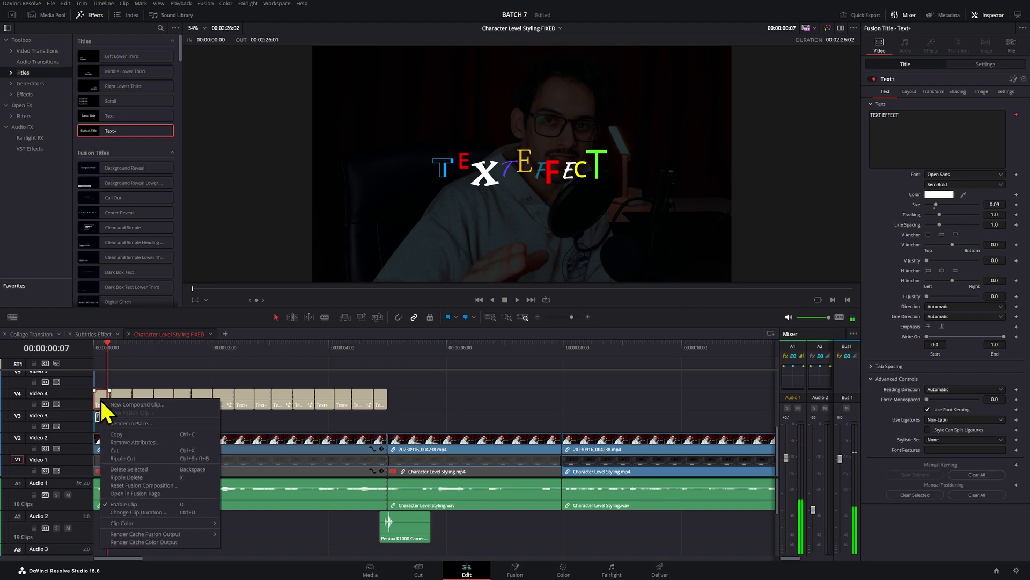
{"action": "left_click", "coordinate": [160, 494]}
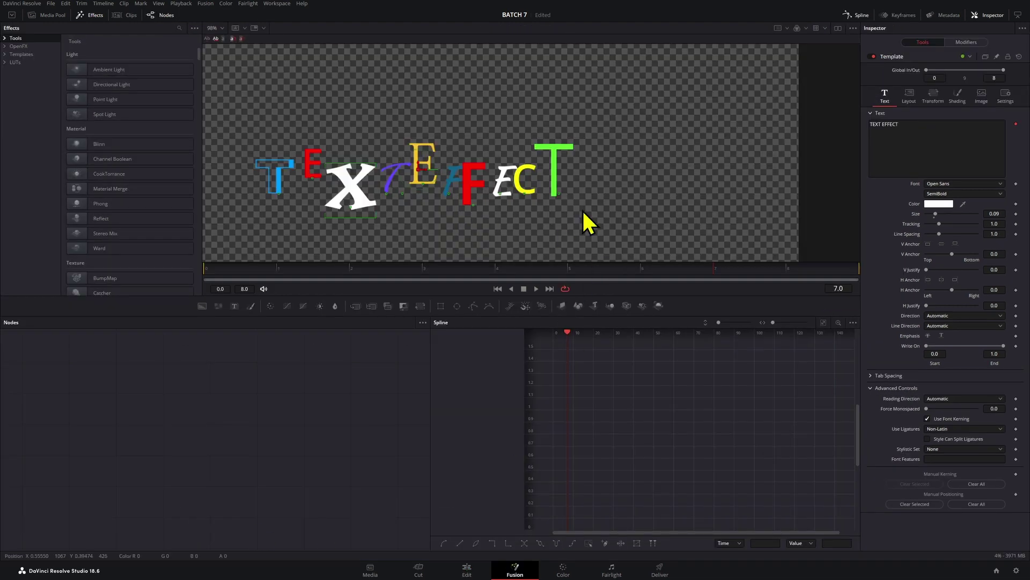
{"action": "left_click", "coordinate": [215, 39]}
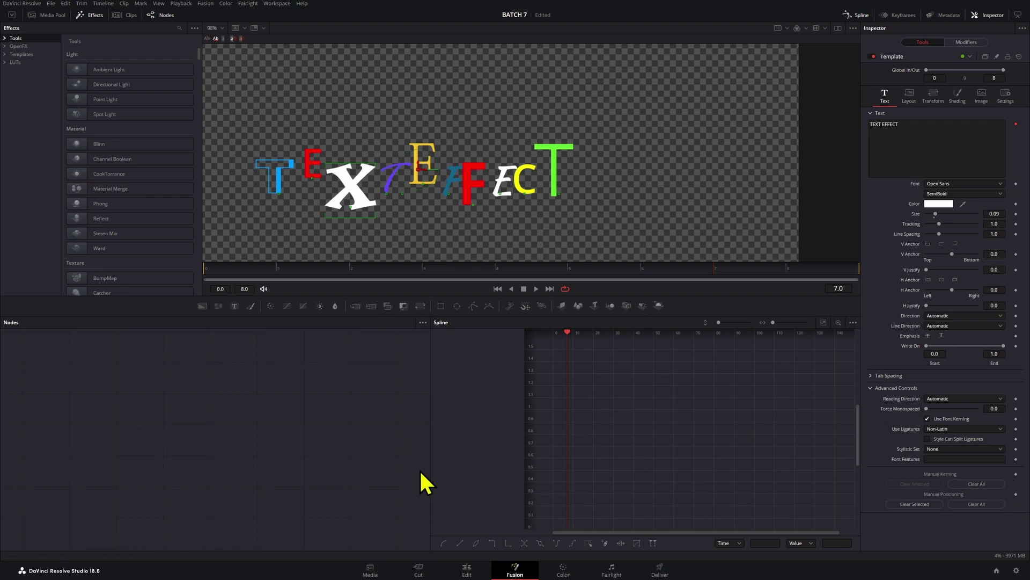
{"action": "left_click", "coordinate": [467, 570]}
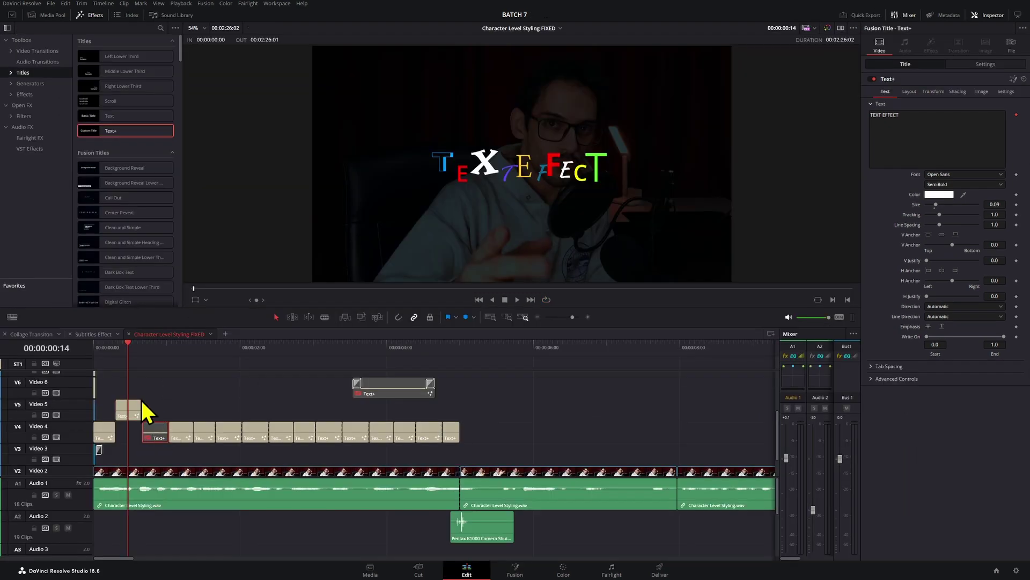
- At frame 22, extend the Video 5 Text+ clip and place a disabled copy above Video 4
{"action": "left_click_drag", "start_coordinate": [128, 352], "coordinate": [147, 370]}
{"action": "key", "text": "d"}
{"action": "left_click", "coordinate": [133, 412]}
{"action": "left_click_drag", "start_coordinate": [139, 410], "coordinate": [167, 408]}
{"action": "left_click_drag", "start_coordinate": [152, 430], "coordinate": [150, 409]}
{"action": "key", "text": "d"}
{"action": "key", "text": "d"}
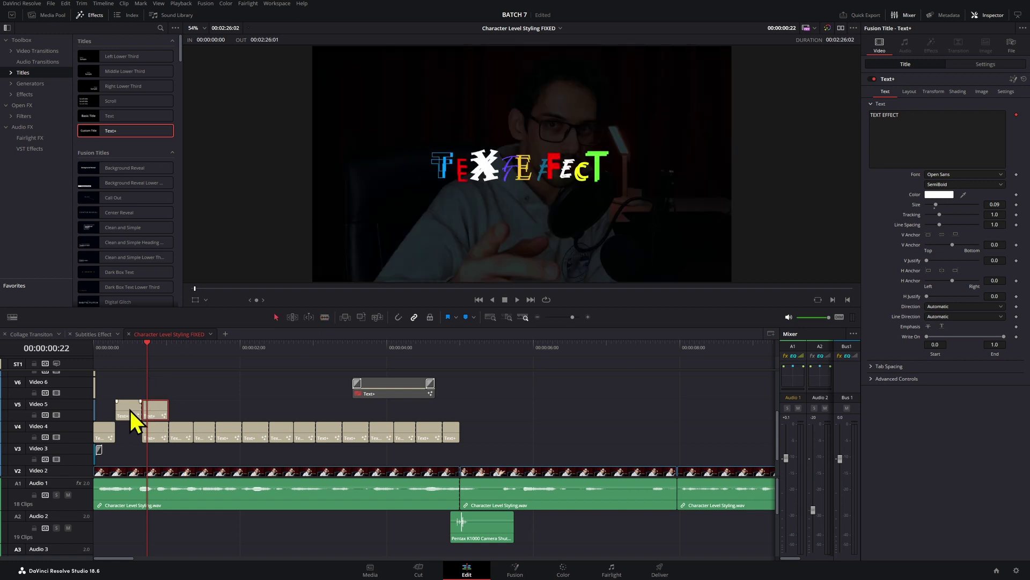
- In the Video 5 title's Fusion view, move the blue T down and the red E up
{"action": "right_click", "coordinate": [158, 408]}
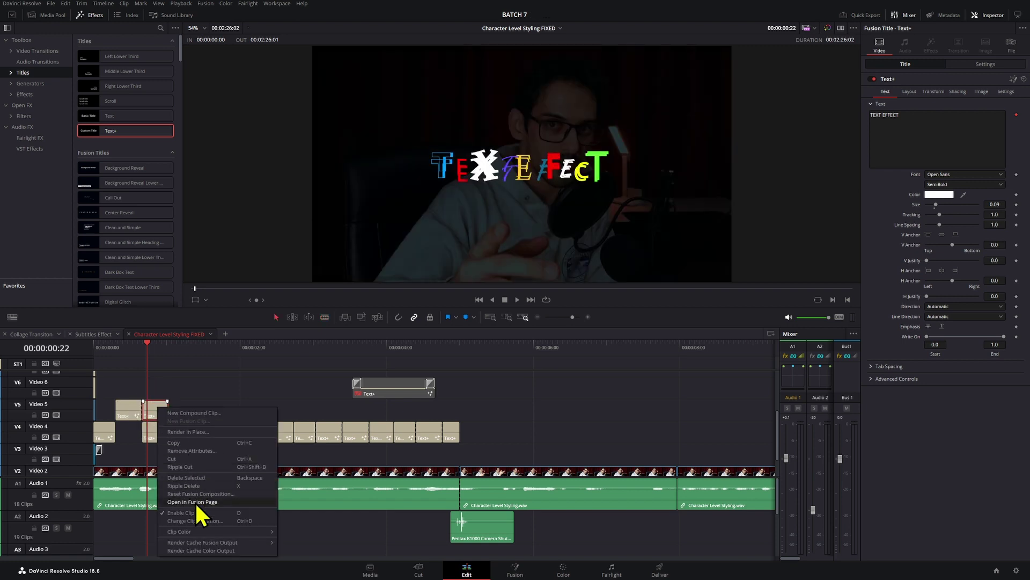
{"action": "left_click", "coordinate": [208, 491]}
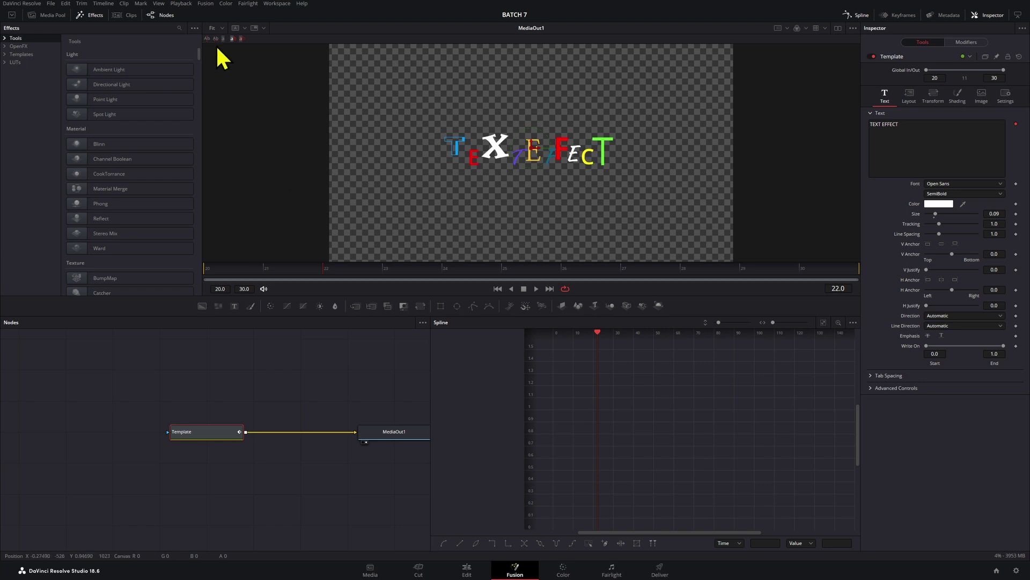
{"action": "scroll", "coordinate": [484, 121], "scroll_direction": "up", "scroll_amount": 3}
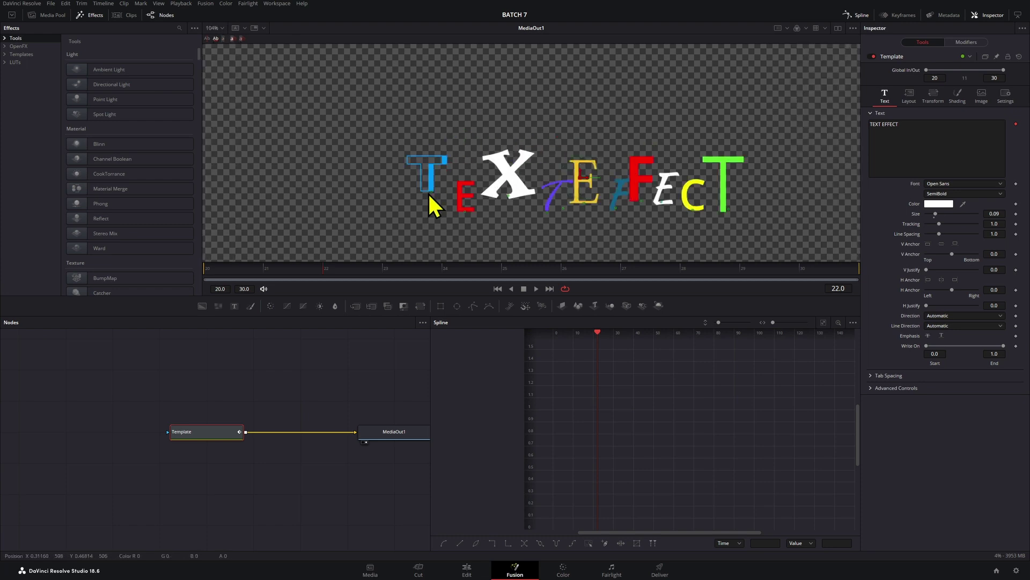
{"action": "left_click_drag", "start_coordinate": [430, 192], "coordinate": [512, 205]}
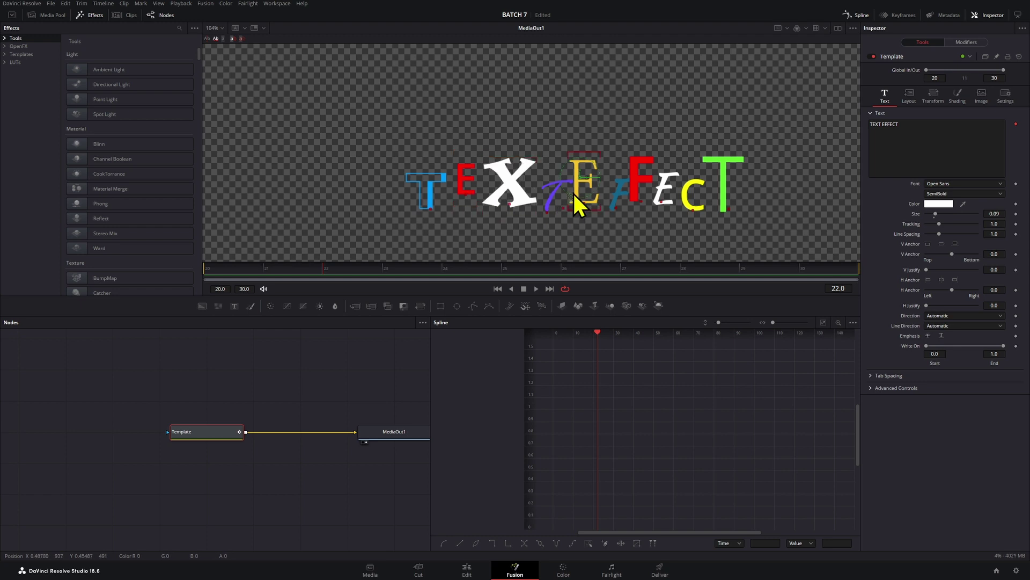
{"action": "left_click", "coordinate": [466, 573]}
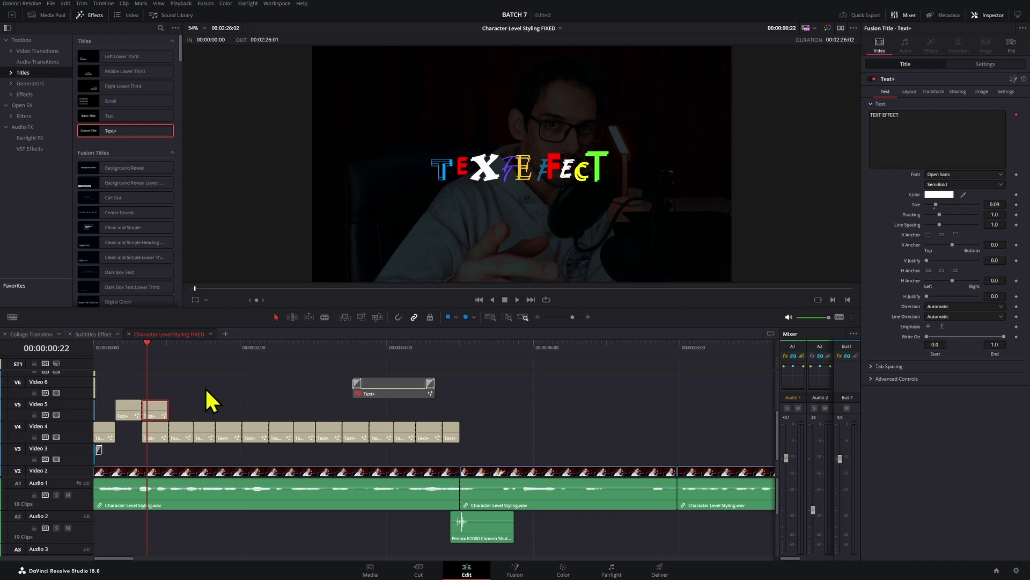
- Delete the extra Video 5 Text+ copy and drag the edited clip into the Video 4 gap
{"action": "mouse_move", "coordinate": [133, 428]}
{"action": "left_mouse_down"}
{"action": "mouse_move", "coordinate": [155, 404]}
{"action": "mouse_move", "coordinate": [121, 423]}
{"action": "left_mouse_up"}
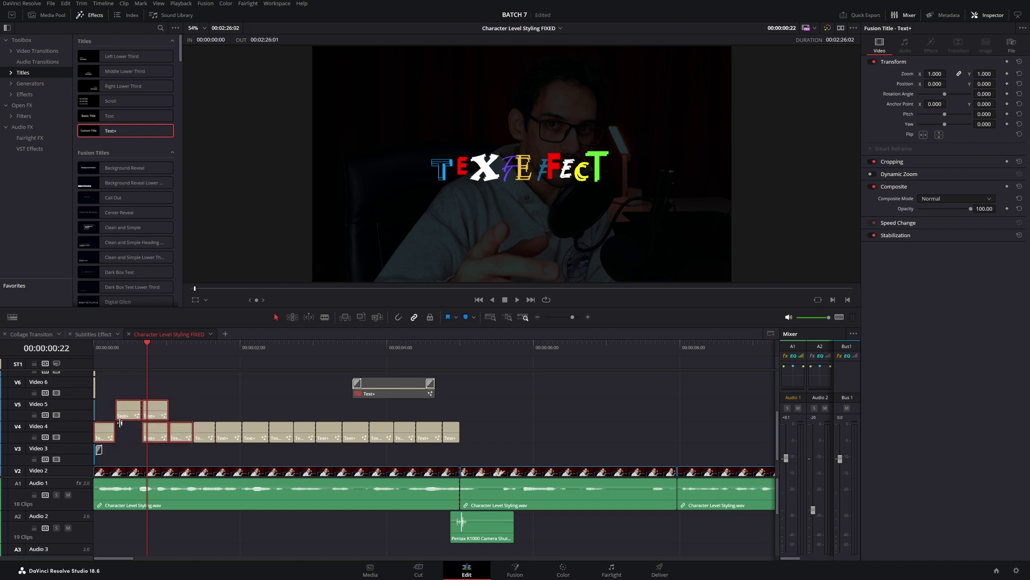
{"action": "left_click", "coordinate": [214, 407]}
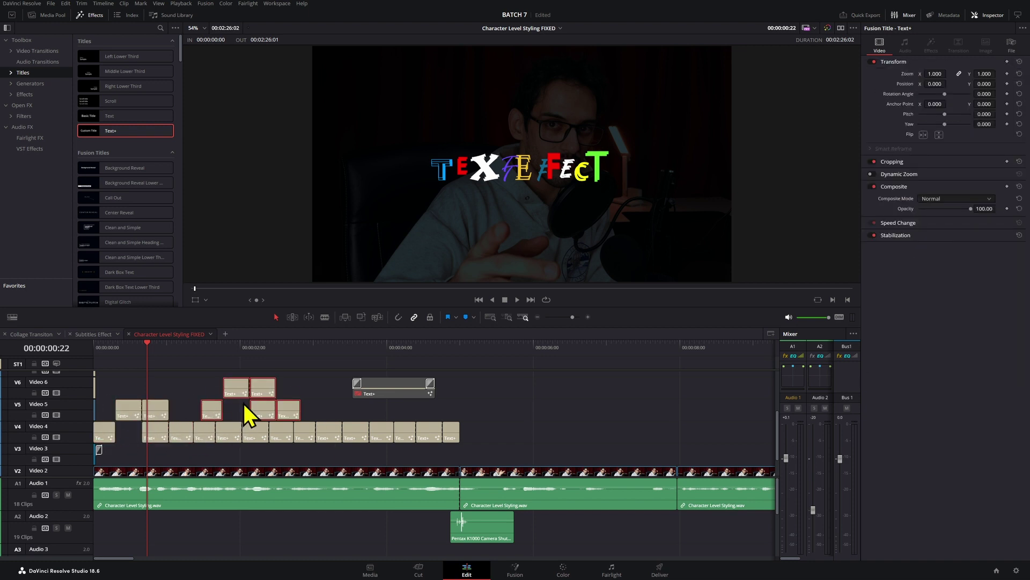
{"action": "left_click", "coordinate": [193, 395]}
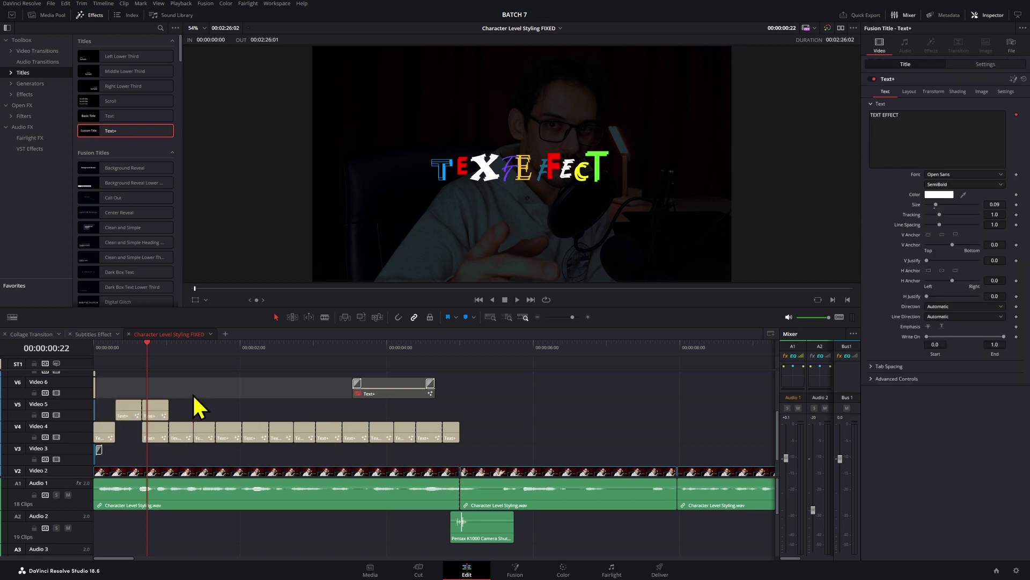
{"action": "left_click", "coordinate": [156, 413]}
{"action": "key", "text": "Delete"}
{"action": "left_click_drag", "start_coordinate": [131, 413], "coordinate": [130, 433]}
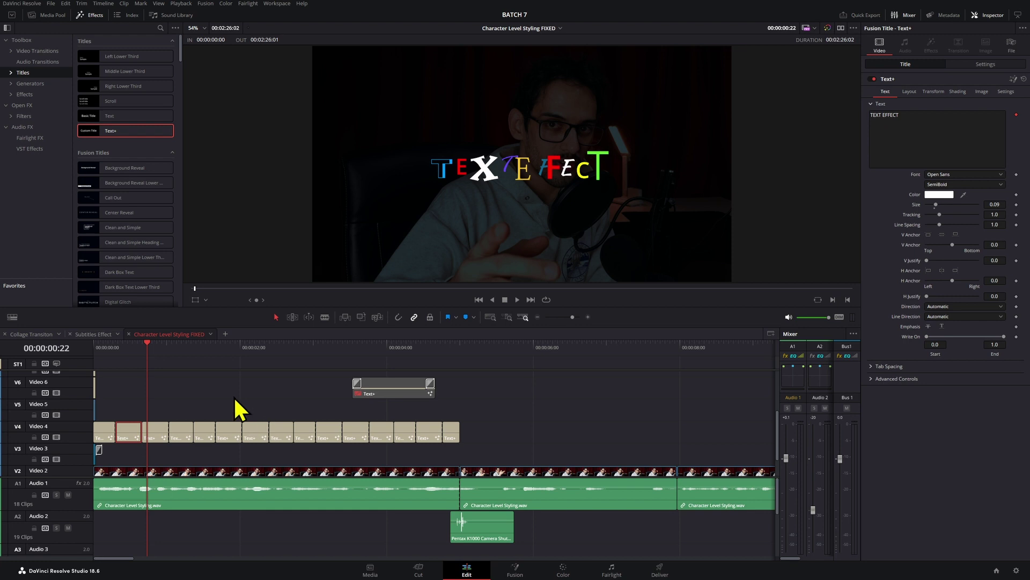
{"action": "left_click_drag", "start_coordinate": [156, 361], "coordinate": [206, 361]}
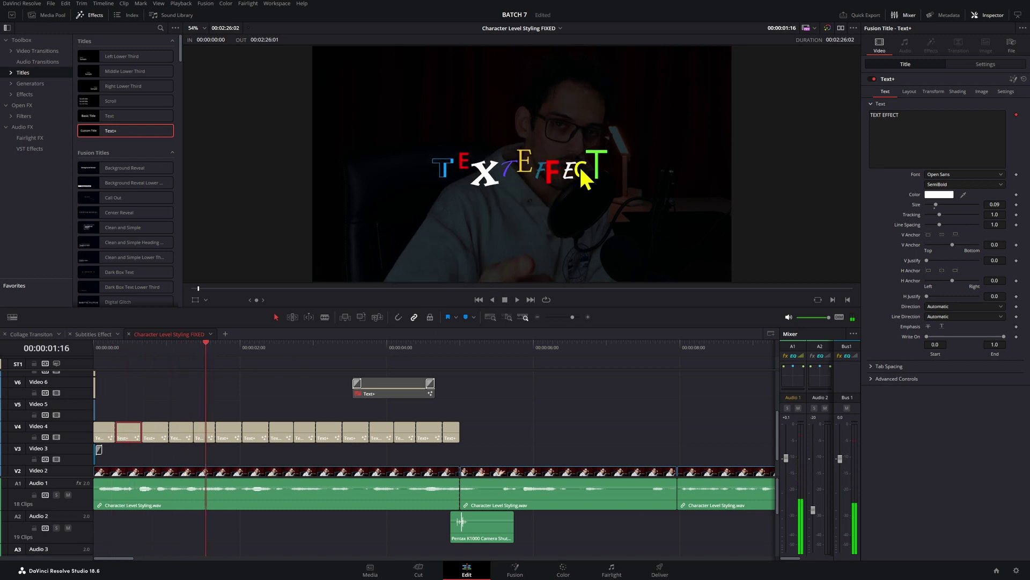
{"action": "key", "text": "space"}
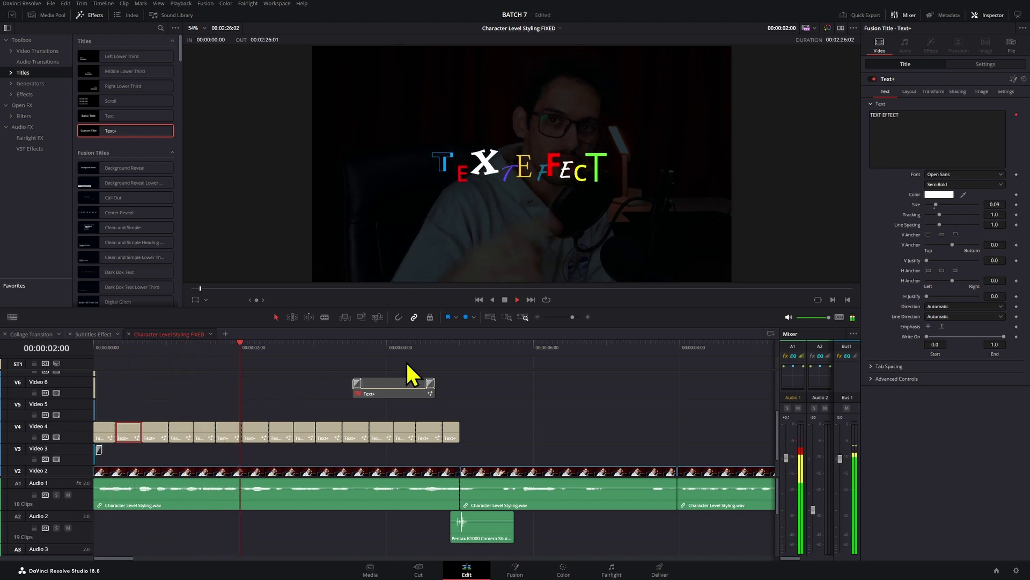
{"action": "key", "text": "space"}
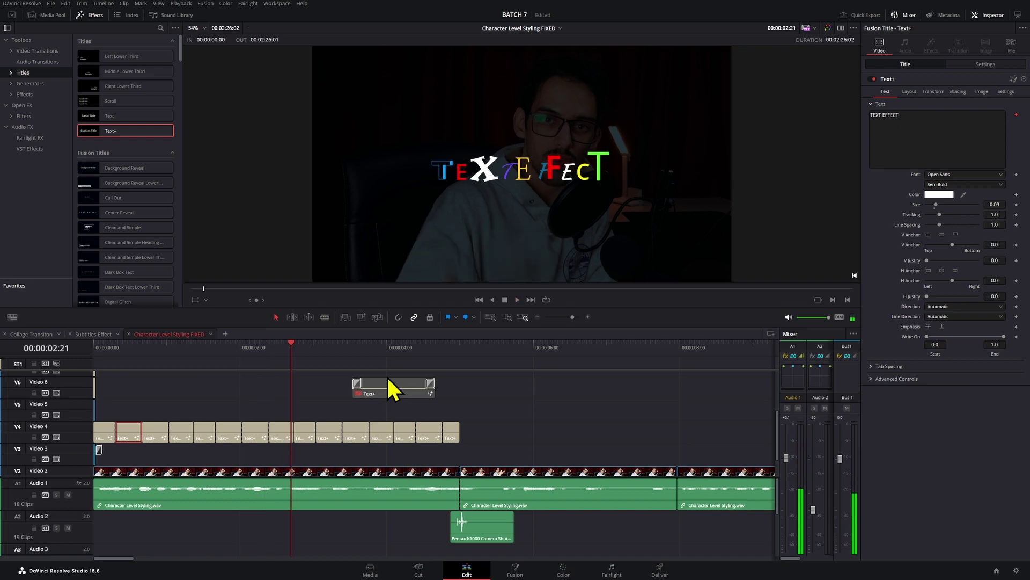